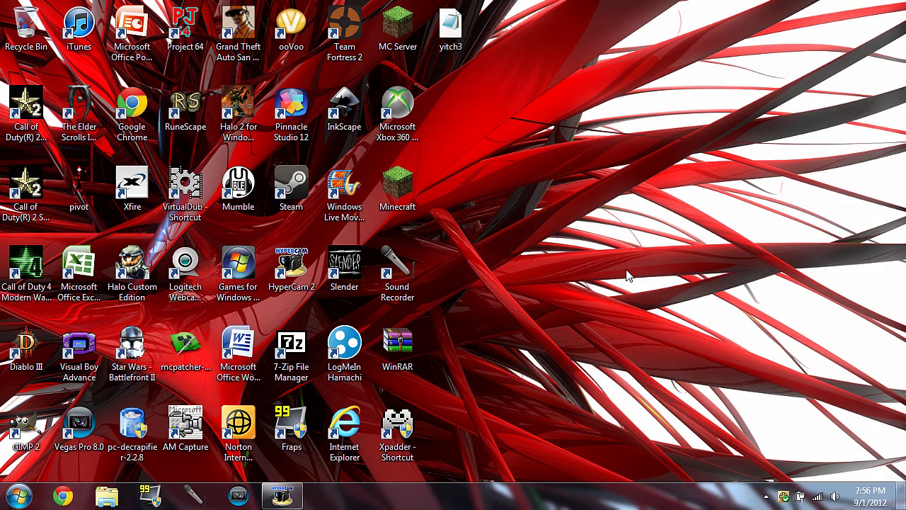
Step: Open the yitch3 config in Notepad, scroll through its seta lines, then close it
double_click(451, 29)
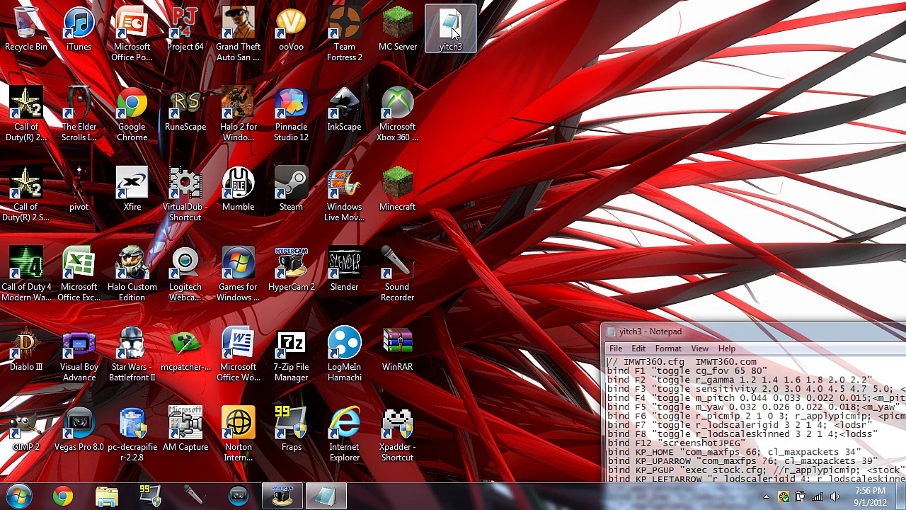
scroll(528, 146, "down", 15)
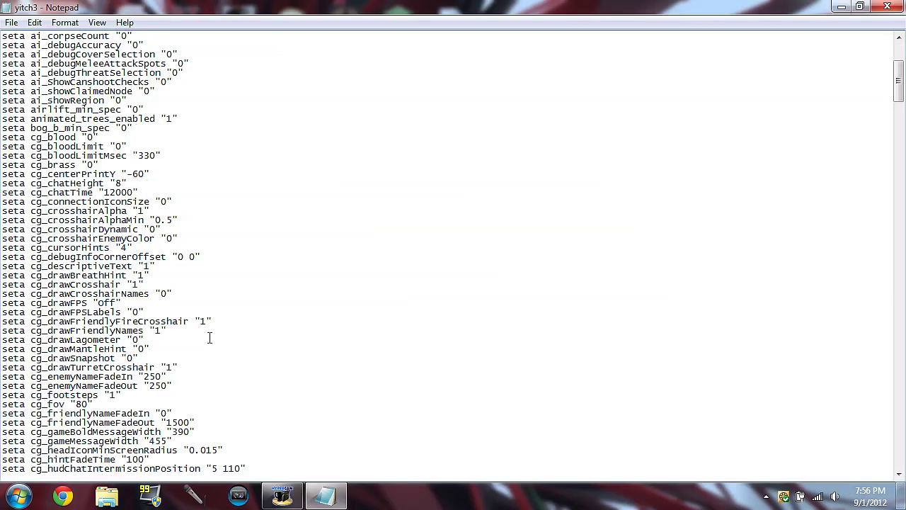
left_click_drag(900, 130, 901, 437)
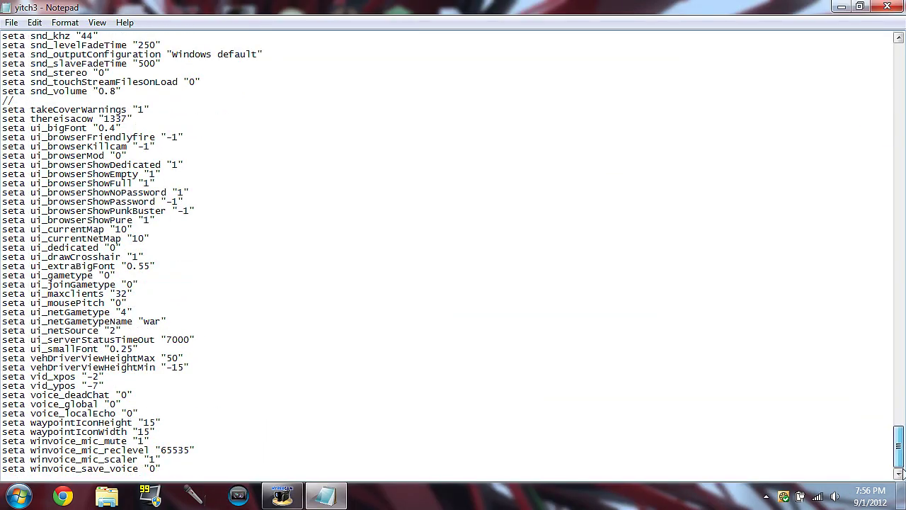
left_click(887, 7)
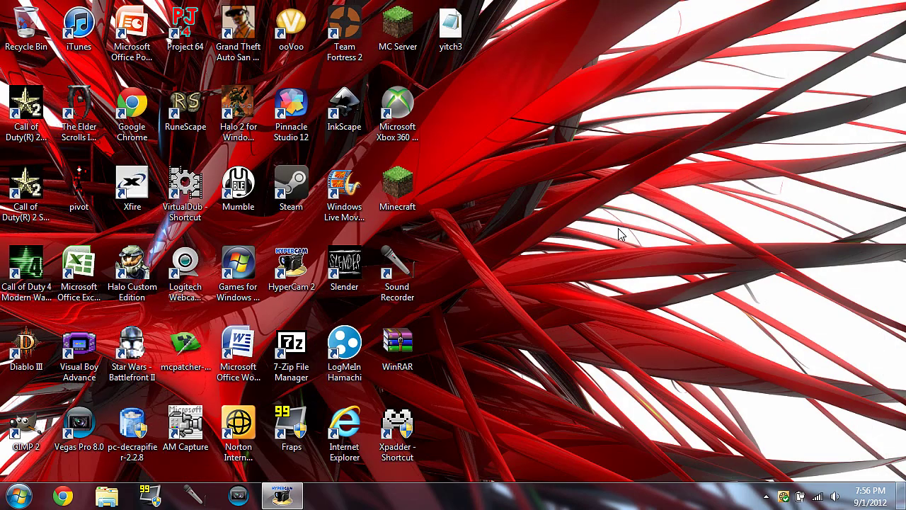
Step: Move yitch3 into C:\Program Files (x86)\Steam\steamapps\common\Call of Duty 4\main and close Explorer
left_click(103, 499)
left_click(533, 19)
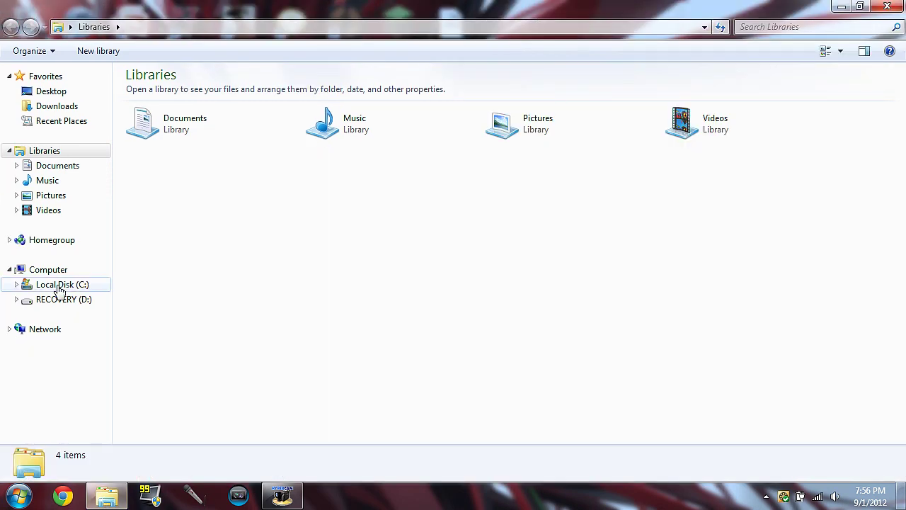
left_click(59, 287)
double_click(213, 170)
scroll(233, 217, "down", 12)
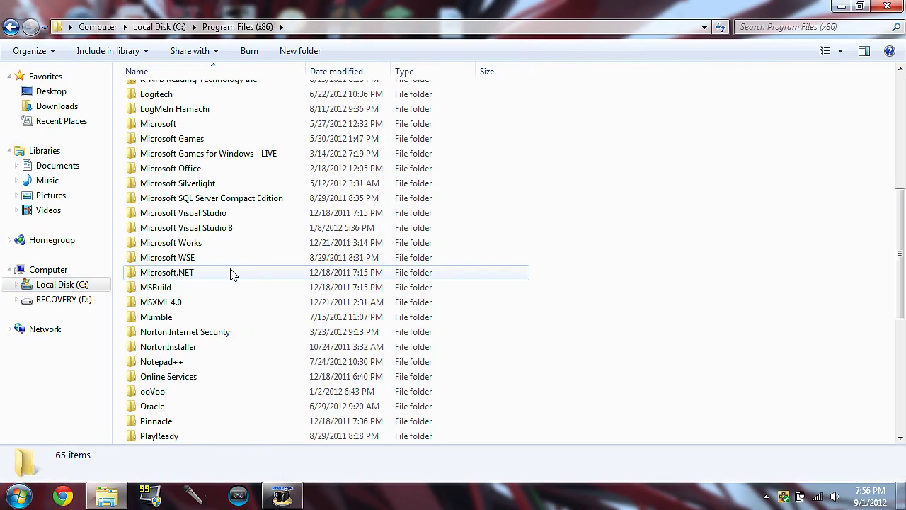
double_click(165, 272)
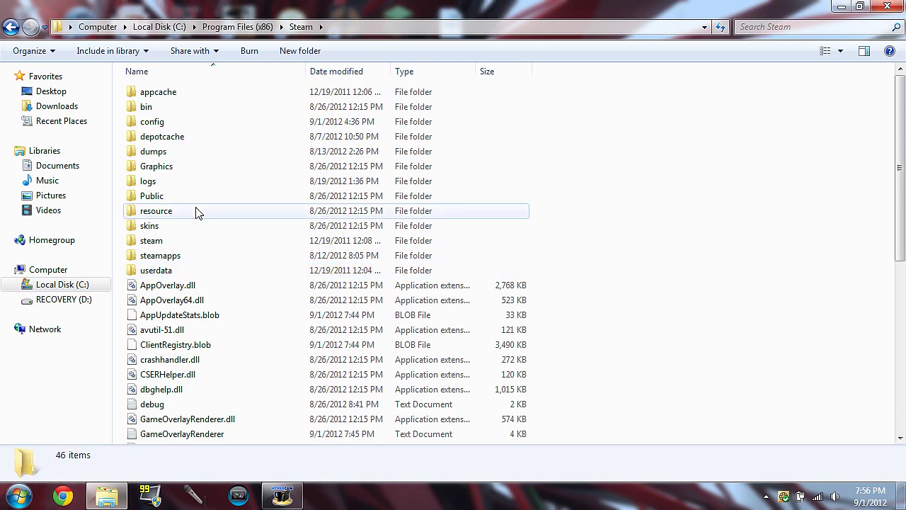
double_click(173, 258)
double_click(190, 107)
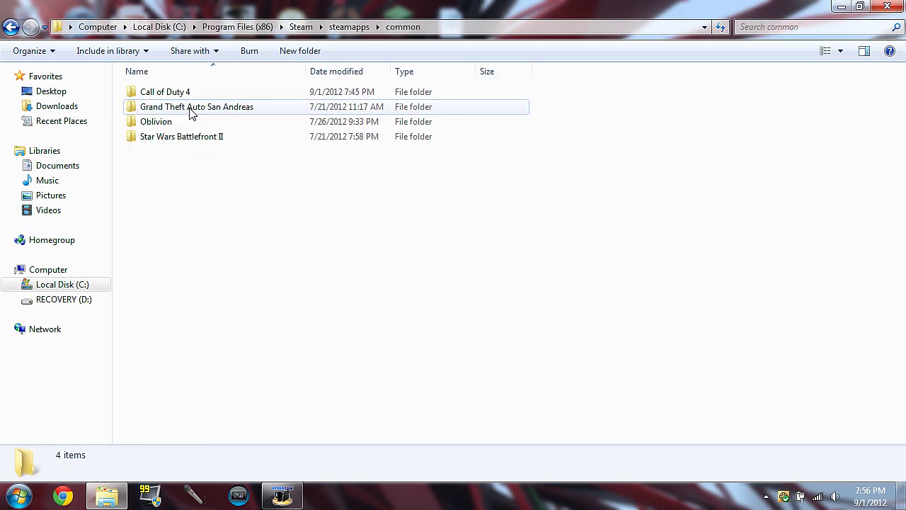
double_click(195, 96)
double_click(172, 126)
left_click_drag(333, 6, 457, 192)
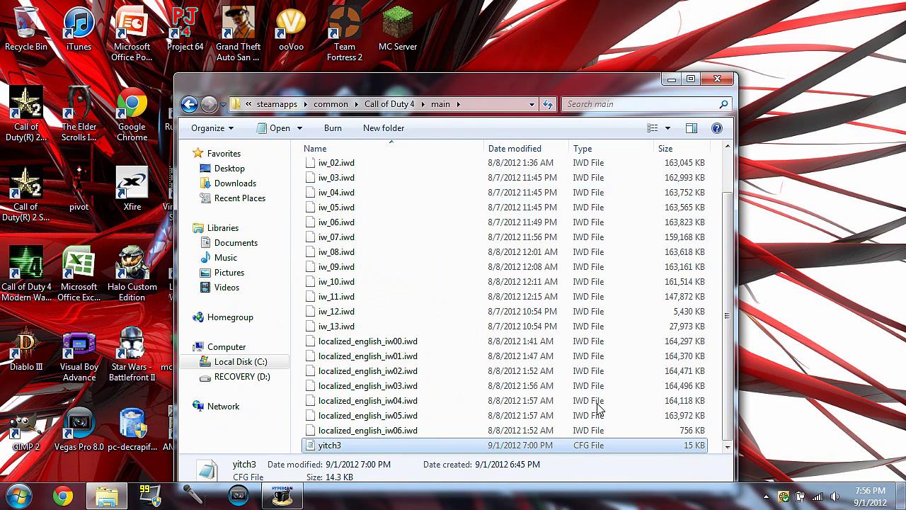
left_click(718, 78)
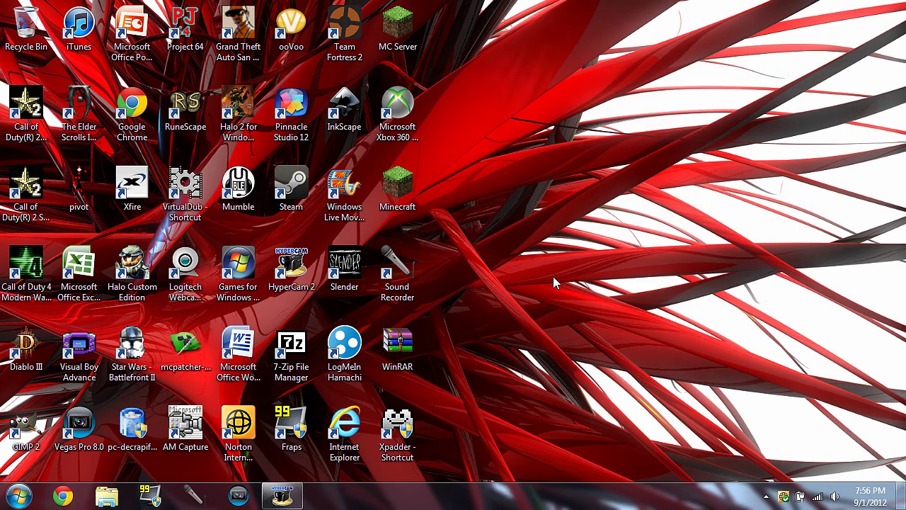
Step: Launch Steam and open Call of Duty 4's properties from the Library
left_click(300, 191)
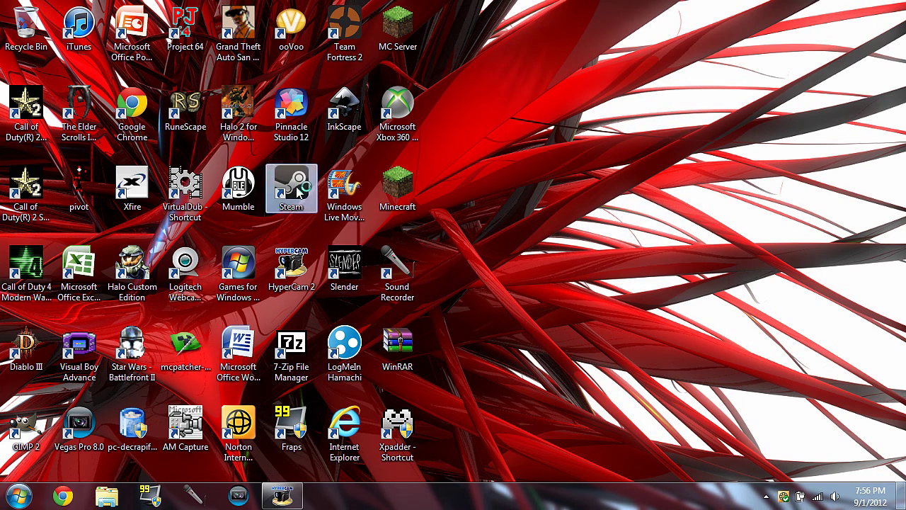
double_click(300, 190)
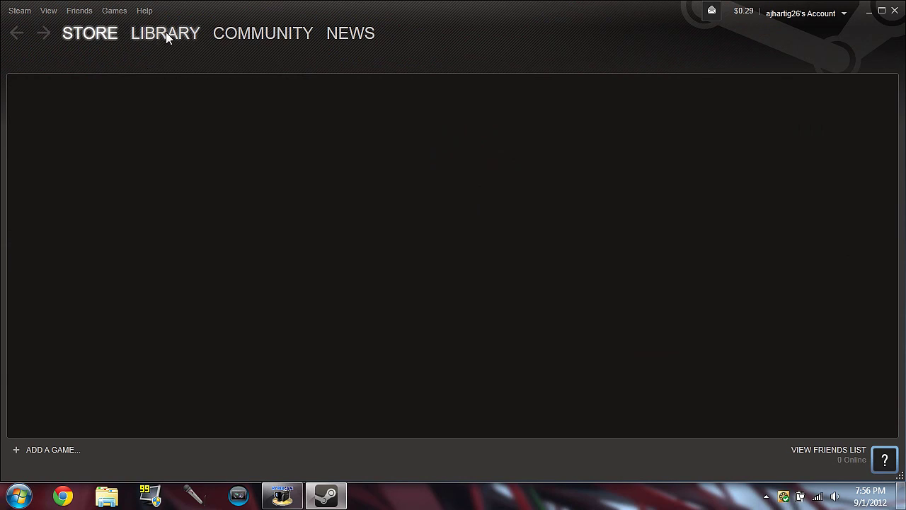
left_click(198, 41)
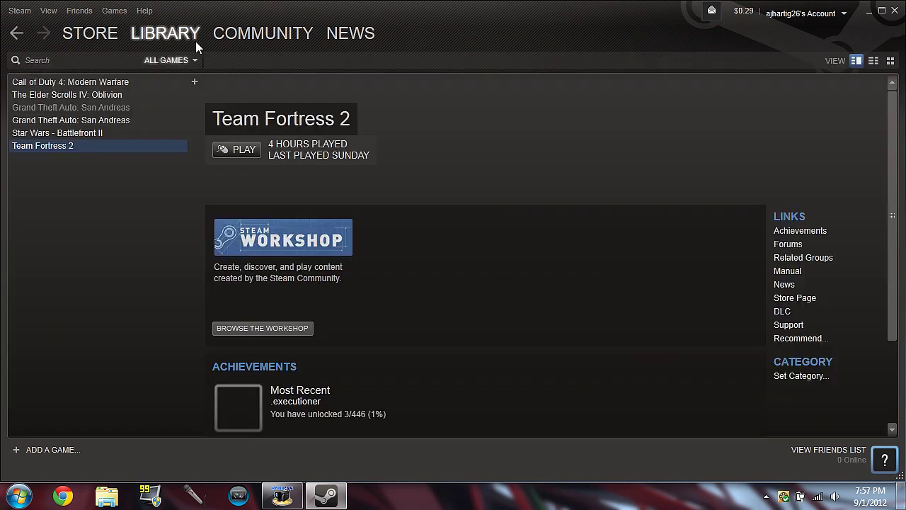
left_click(83, 83)
right_click(83, 84)
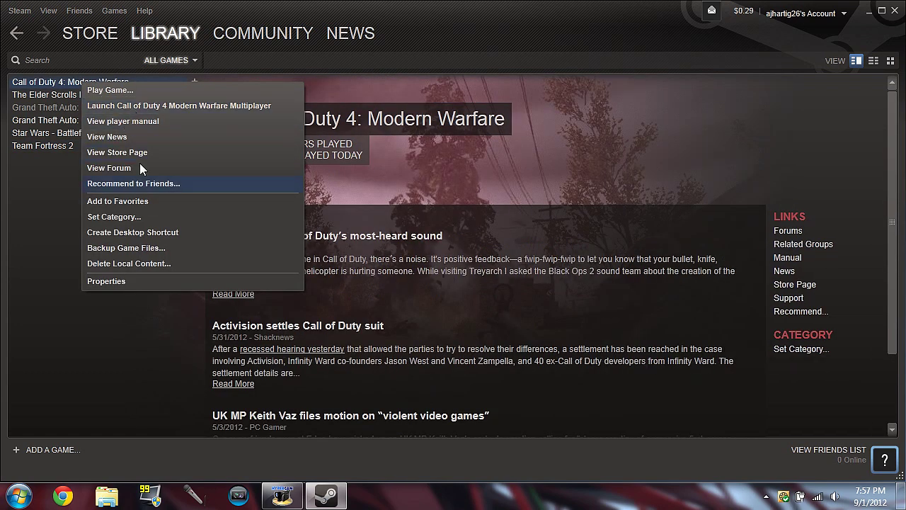
left_click(139, 282)
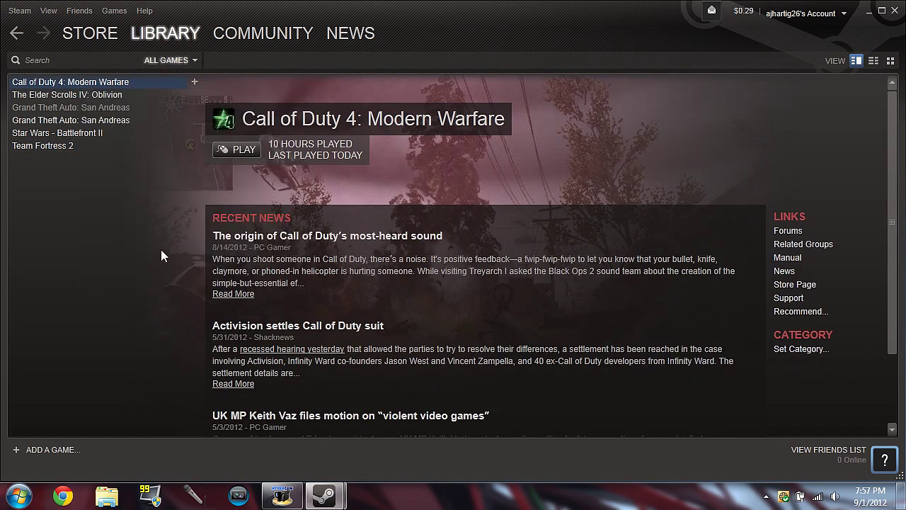
Step: Delete the PeZBOT launch options text and close the properties window
left_click(323, 260)
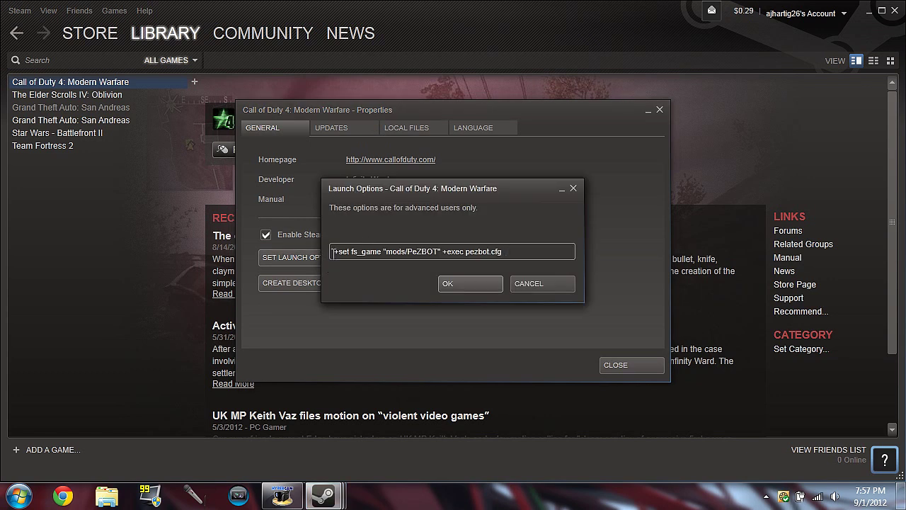
left_click_drag(502, 252, 315, 256)
key("BackSpace")
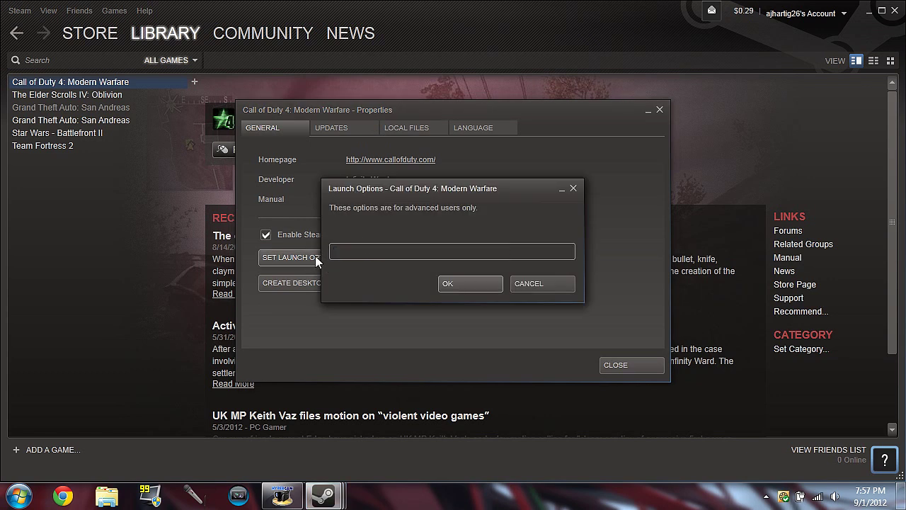
left_click(484, 286)
left_click(628, 365)
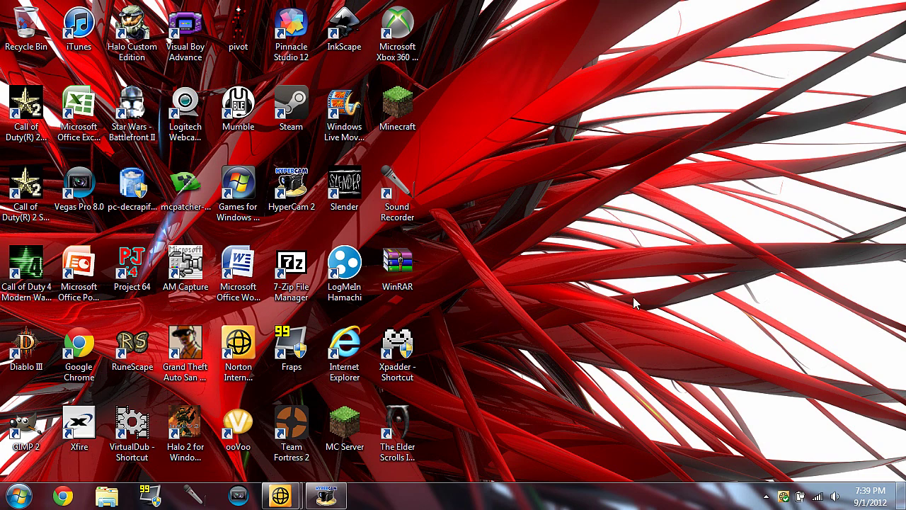
left_click(244, 356)
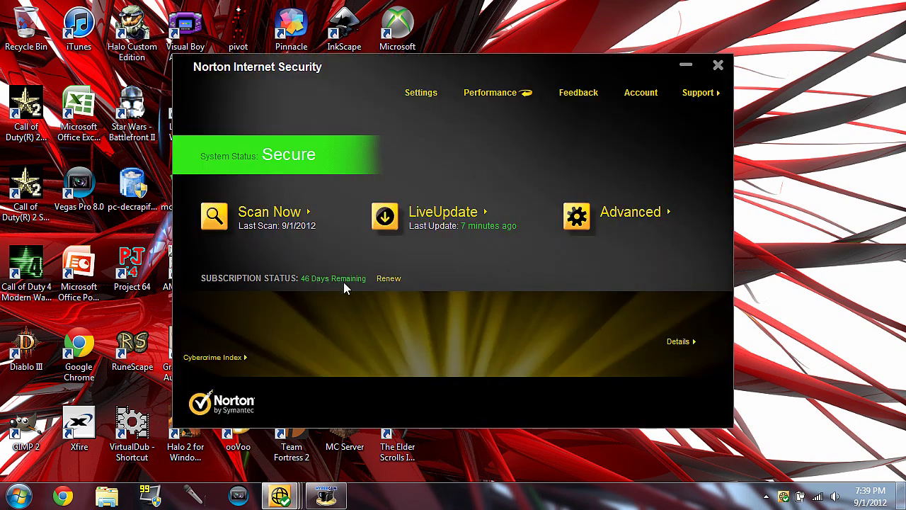
mouse_move(280, 496)
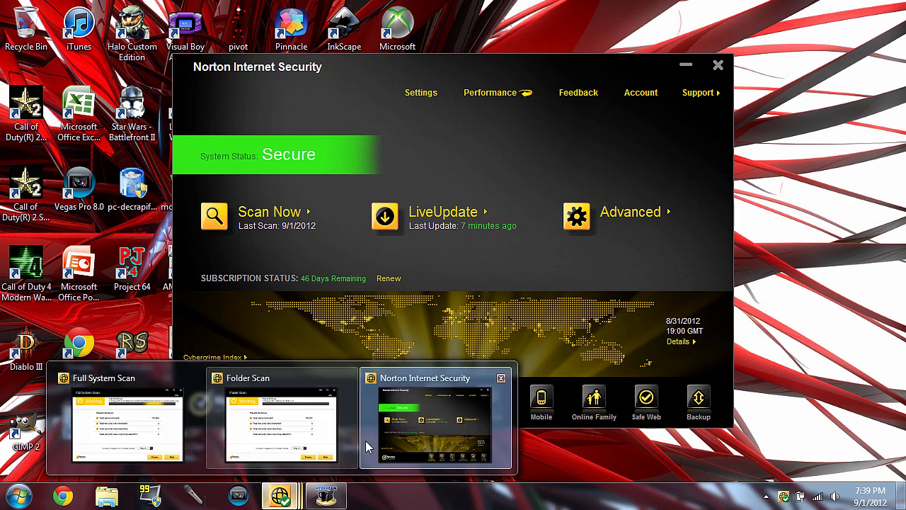
left_click(280, 425)
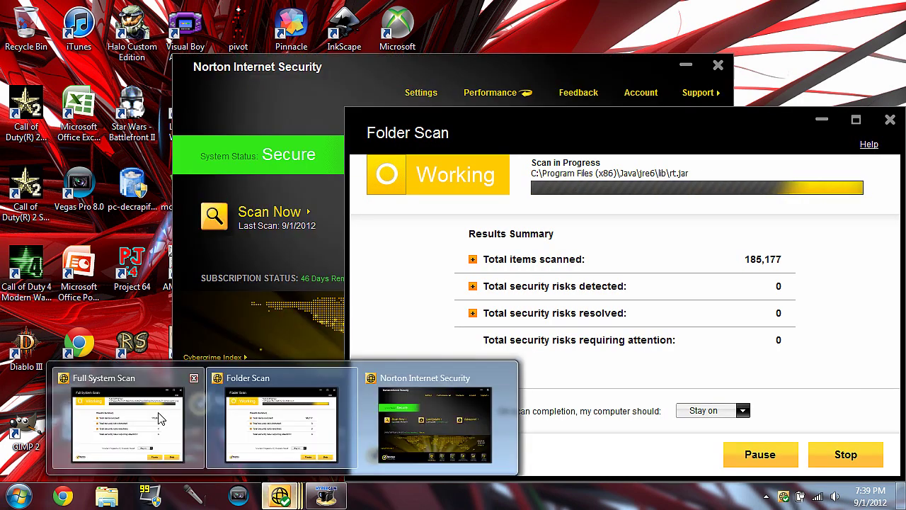
left_click(160, 418)
left_click_drag(496, 55, 166, 33)
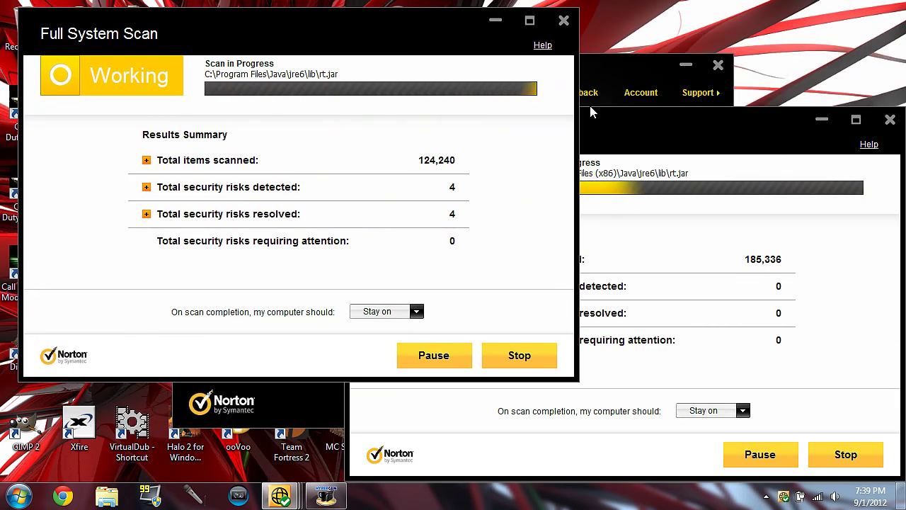
left_click(495, 22)
left_click(821, 119)
left_click(718, 64)
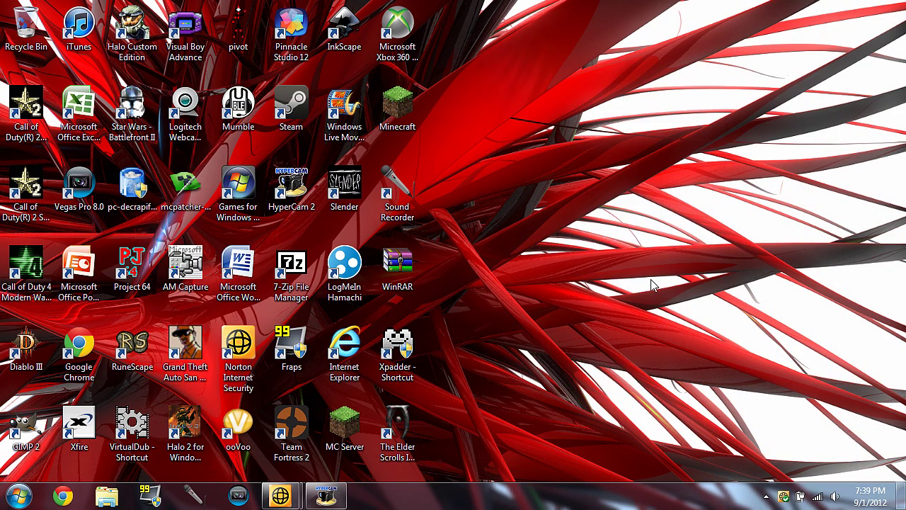
left_click(19, 496)
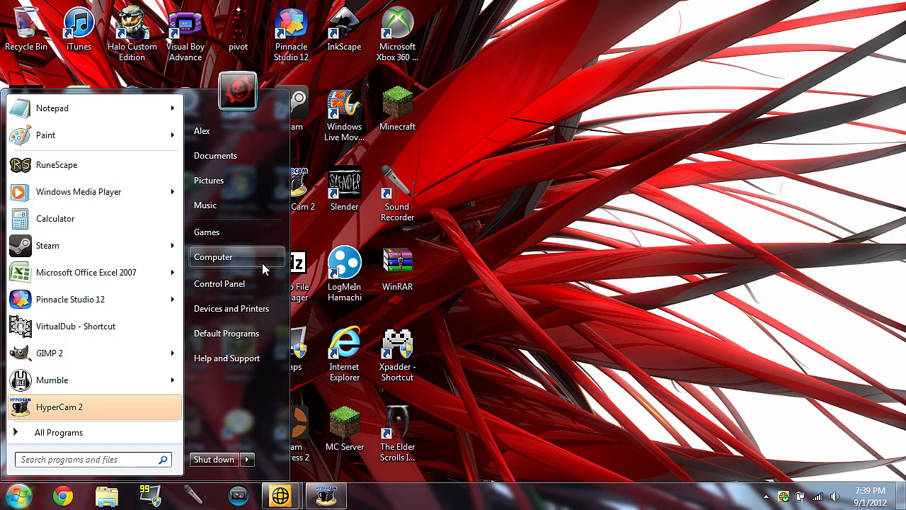
left_click(226, 257)
left_click(443, 149)
right_click(443, 148)
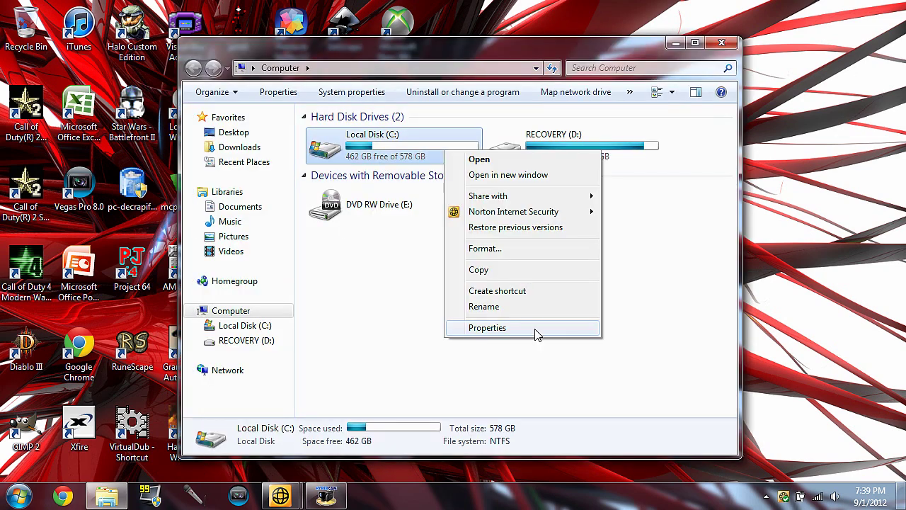
left_click(536, 334)
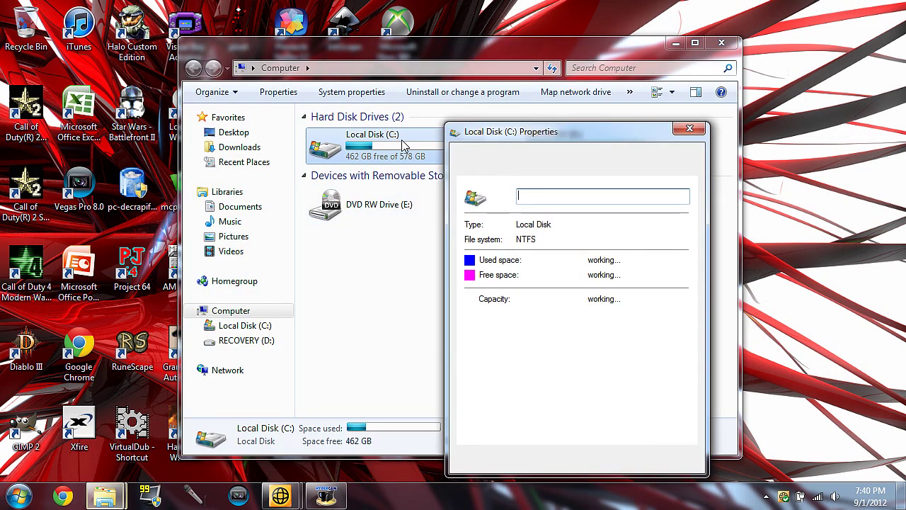
left_click(690, 128)
left_click(721, 44)
Step: Search the Start menu for 'defrag'
left_click(18, 496)
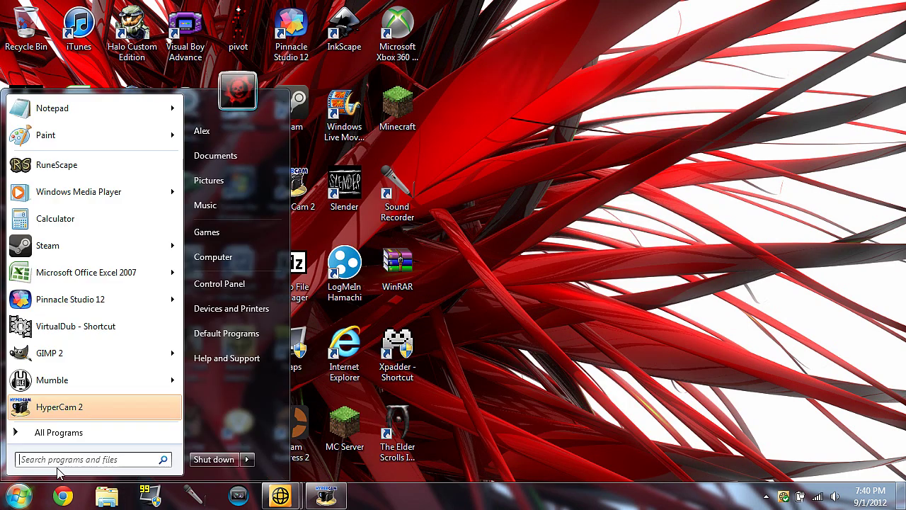
type("defrag")
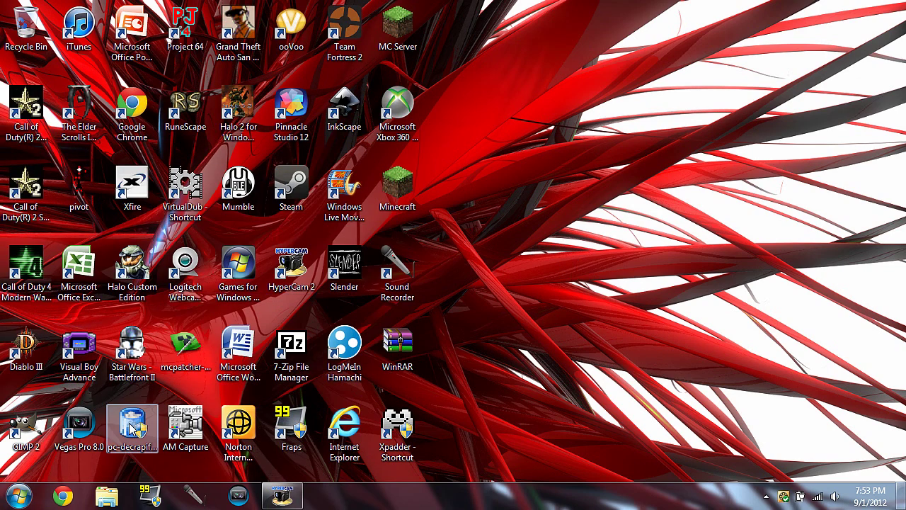
Step: Launch PC Decrapifier and advance past the welcome, warning, not-a-new-PC and restore point pages
double_click(132, 421)
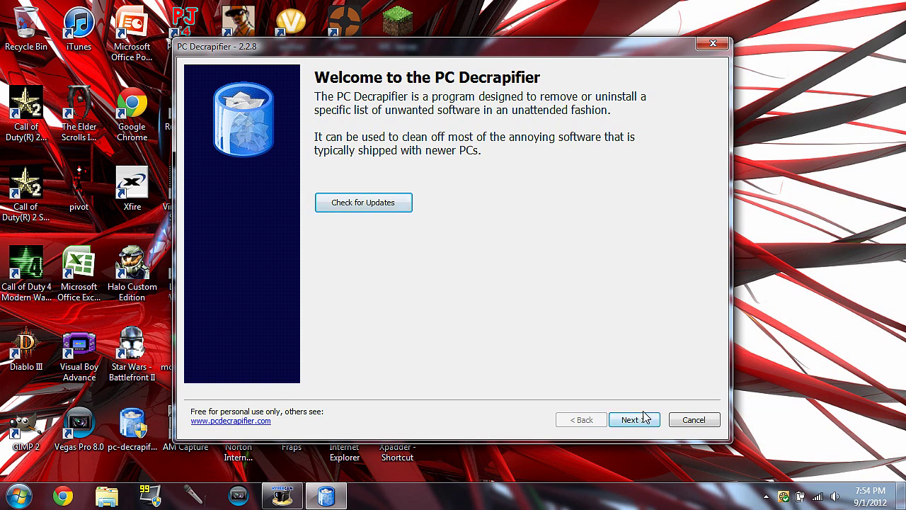
left_click(642, 420)
left_click(642, 420)
left_click(641, 420)
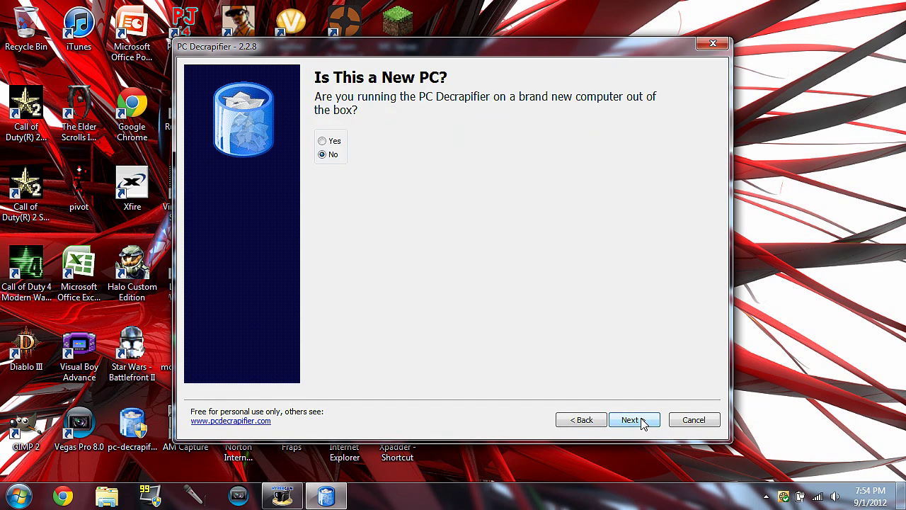
left_click(641, 420)
left_click(642, 420)
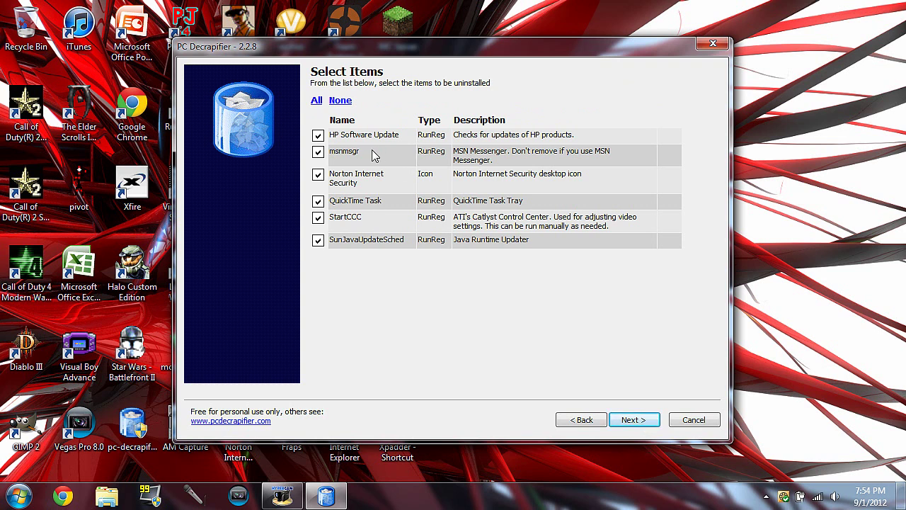
Step: Uncheck HP Software Update and Norton Internet Security, leaving only msnmsgr, and remove it
left_click(319, 152)
left_click(319, 136)
left_click(318, 176)
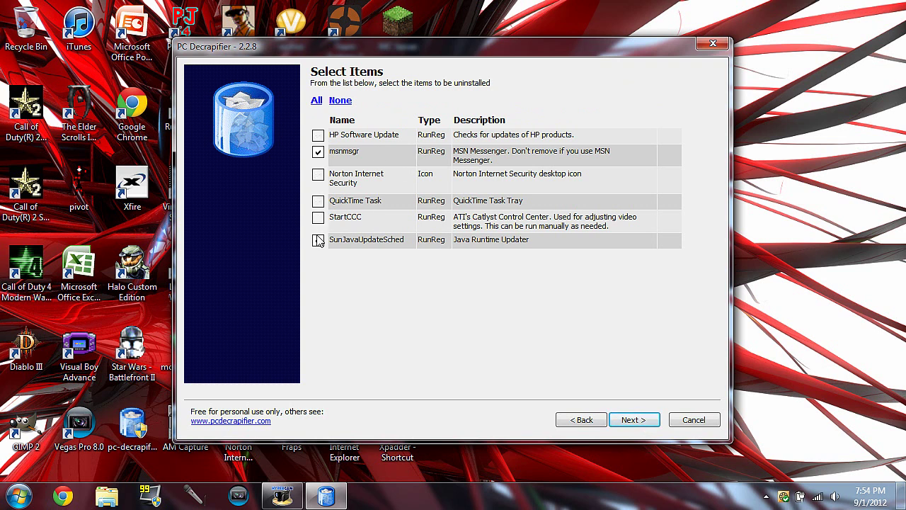
left_click(637, 421)
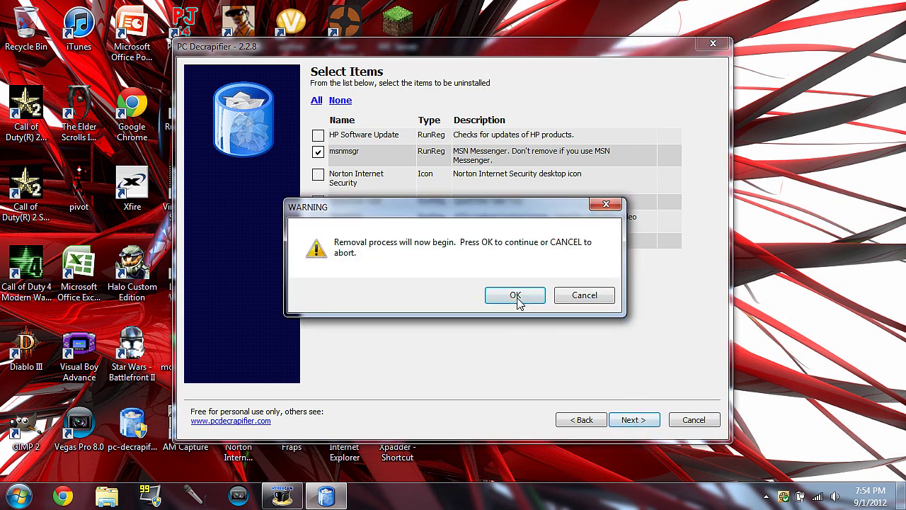
left_click(522, 297)
left_click(524, 298)
Step: Mark Game Capture v2.3.3.38 for removal in the programs list
scroll(493, 233, "down", 1)
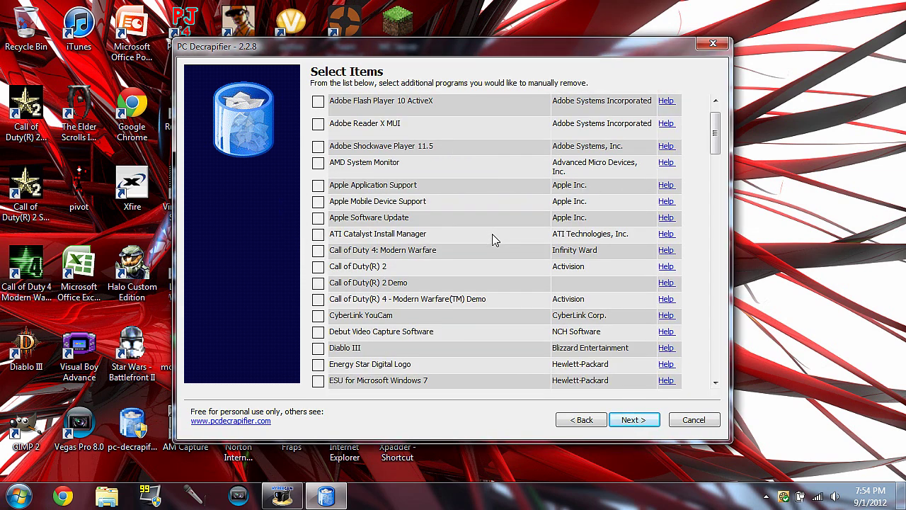
scroll(507, 249, "down", 4)
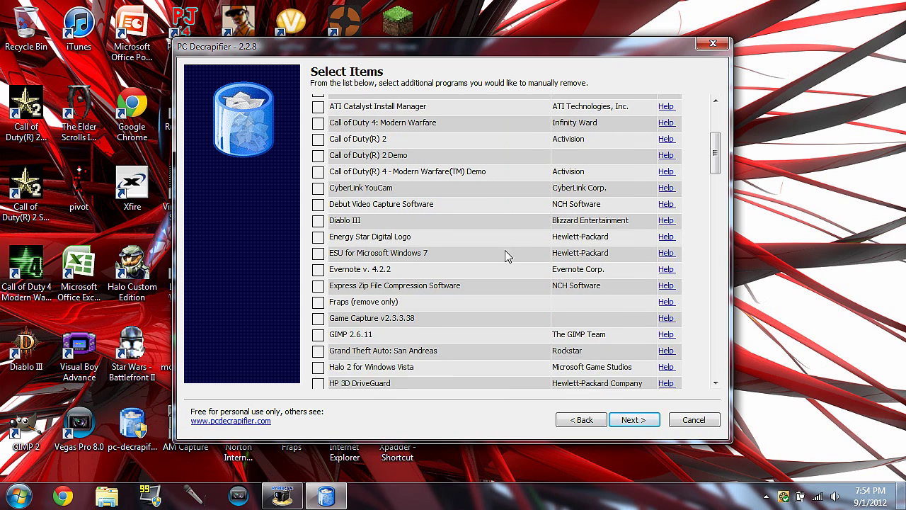
left_click(318, 321)
scroll(510, 296, "down", 1)
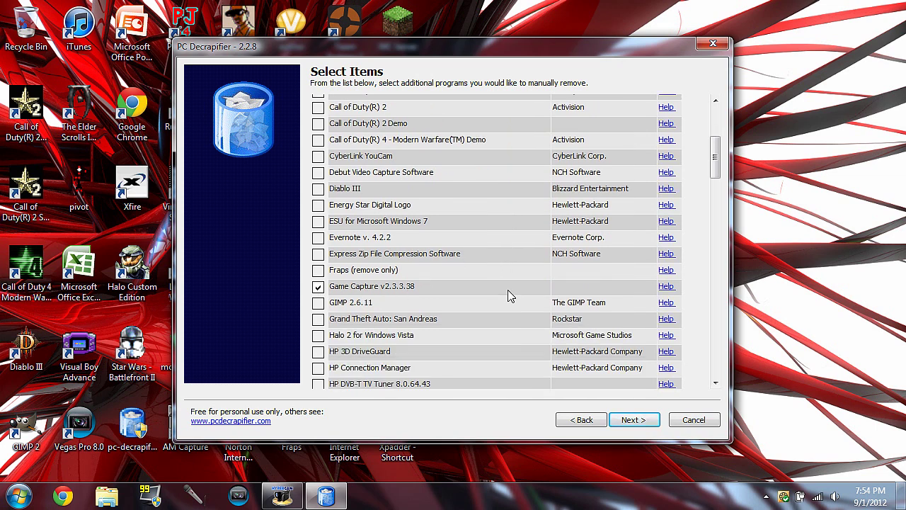
scroll(510, 296, "down", 13)
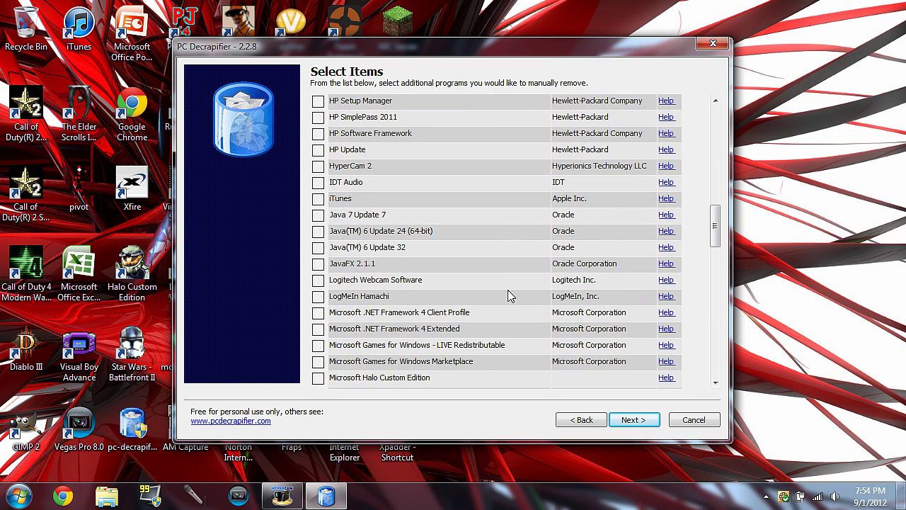
scroll(509, 296, "down", 12)
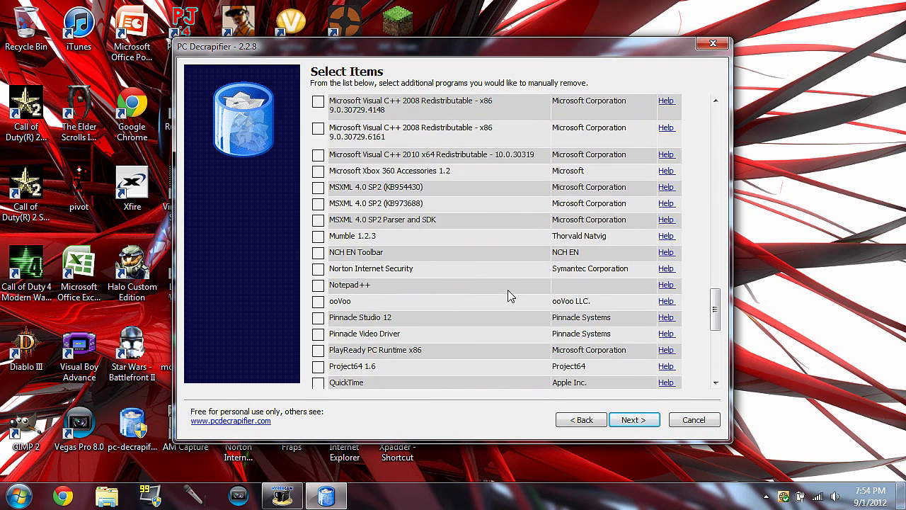
scroll(510, 296, "down", 6)
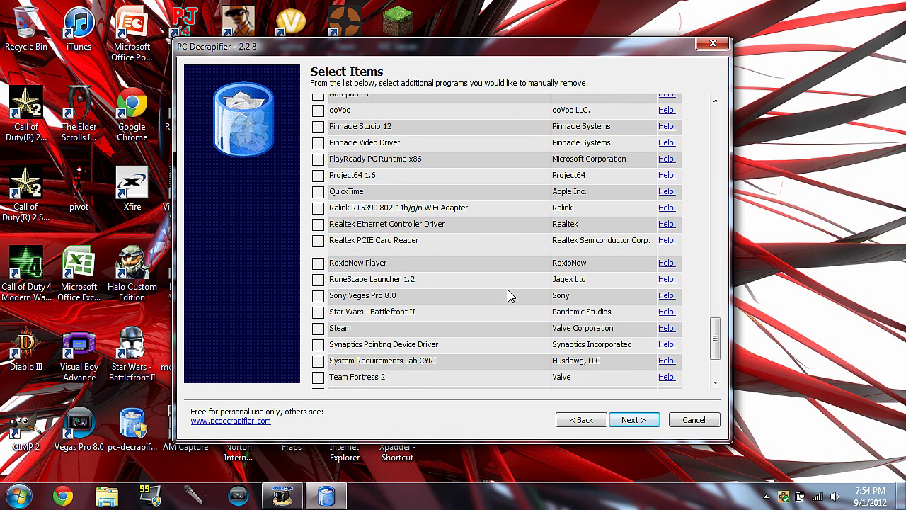
scroll(510, 296, "down", 3)
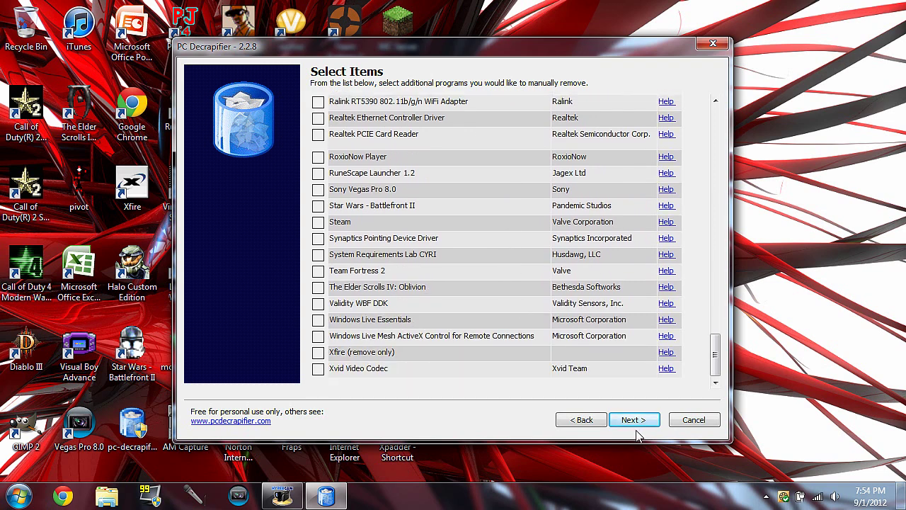
Step: Remove Game Capture v2.3.3.38 and finish the PC Decrapifier wizard
left_click(630, 420)
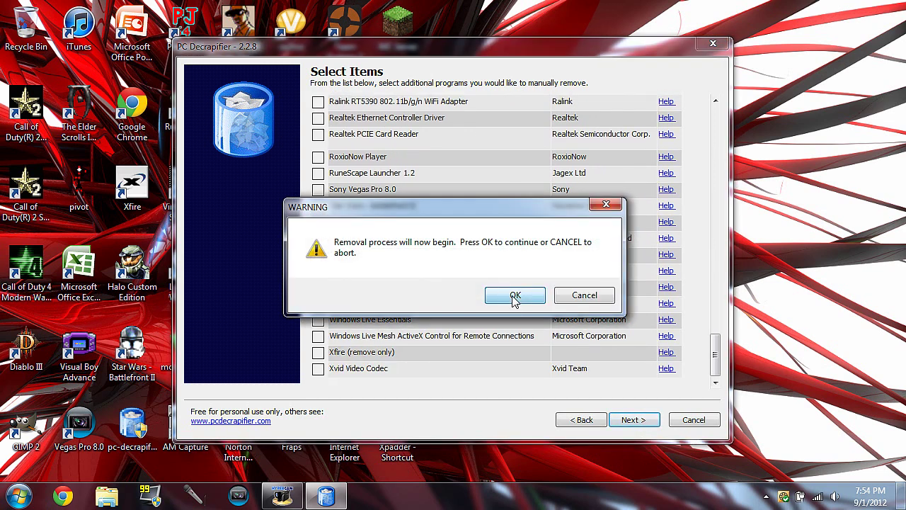
left_click(516, 297)
left_click(516, 297)
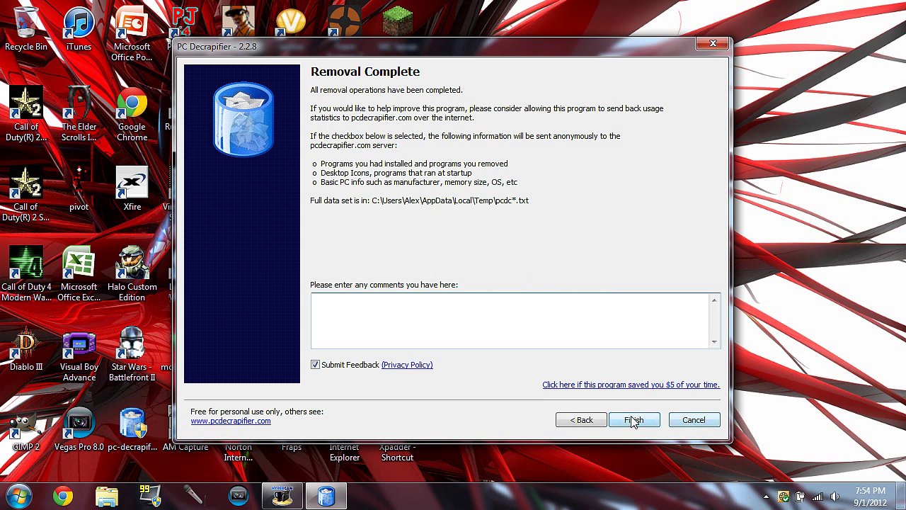
left_click(634, 420)
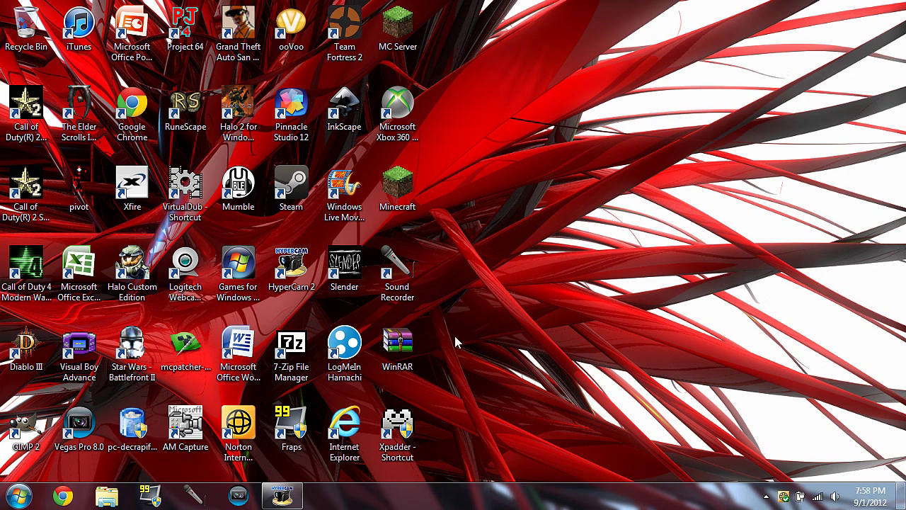
Step: Open Task Manager and end the Chrome task from the Applications list
key("ctrl+shift+Escape")
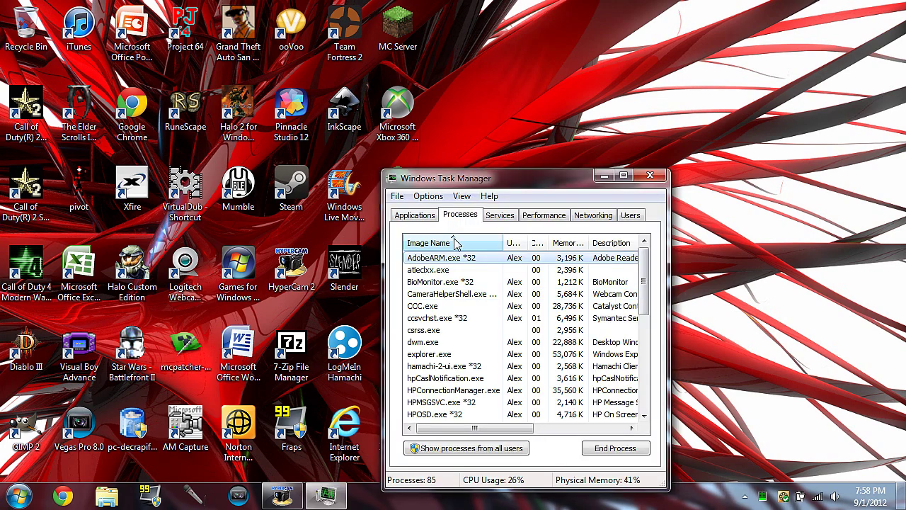
key("ctrl+shift+Tab")
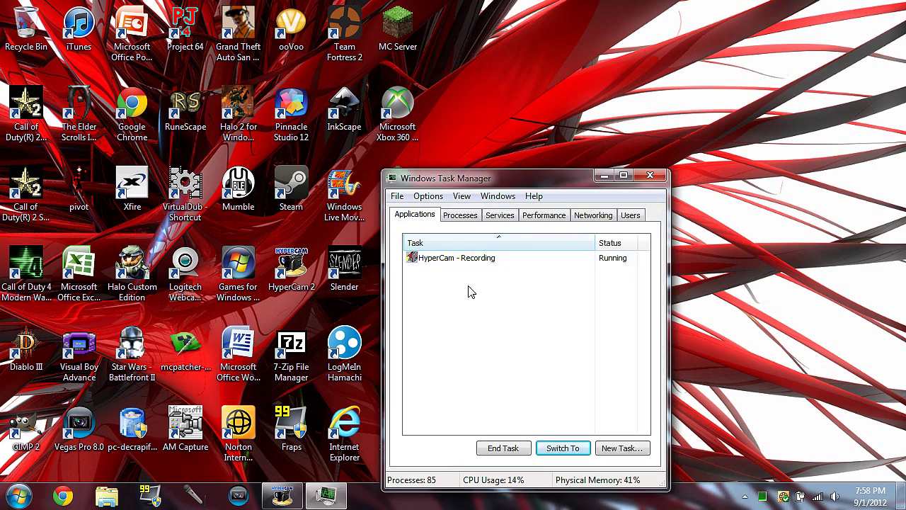
mouse_move(455, 272)
left_mouse_down()
mouse_move(450, 346)
mouse_move(456, 271)
left_mouse_up()
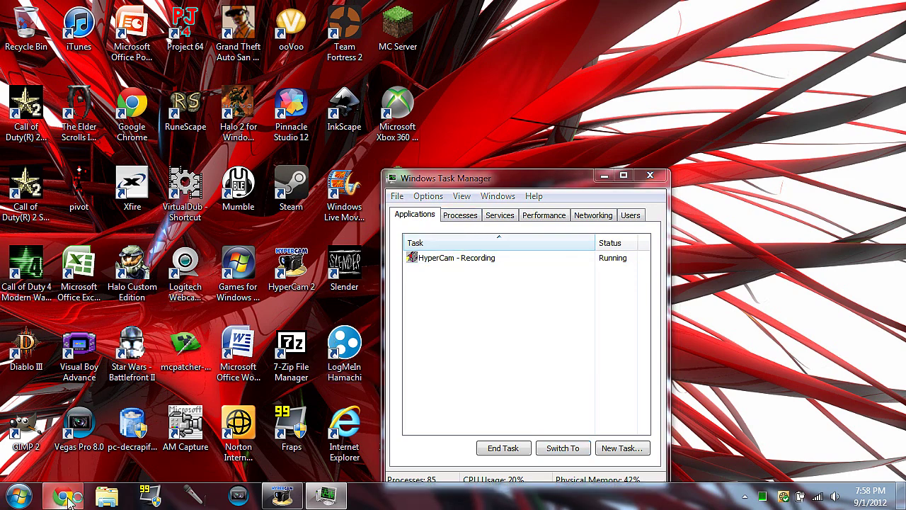
left_click(106, 495)
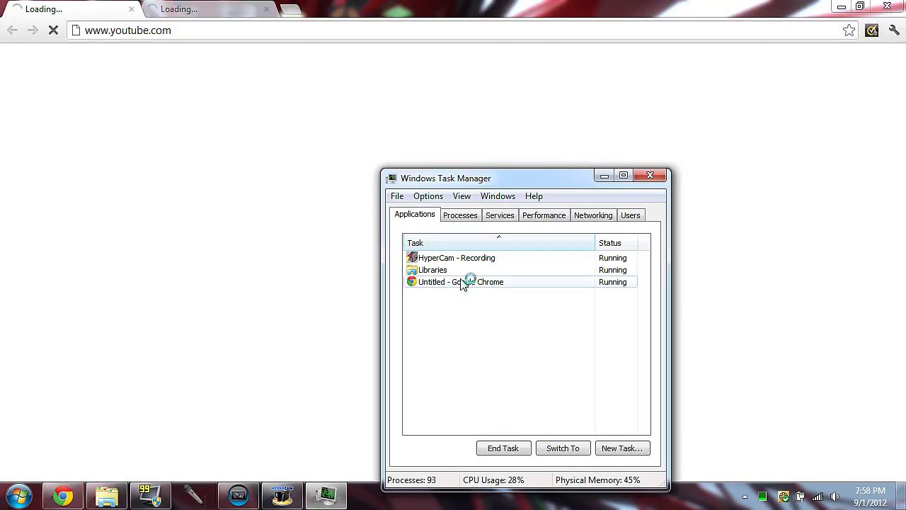
left_click(464, 282)
left_click(502, 447)
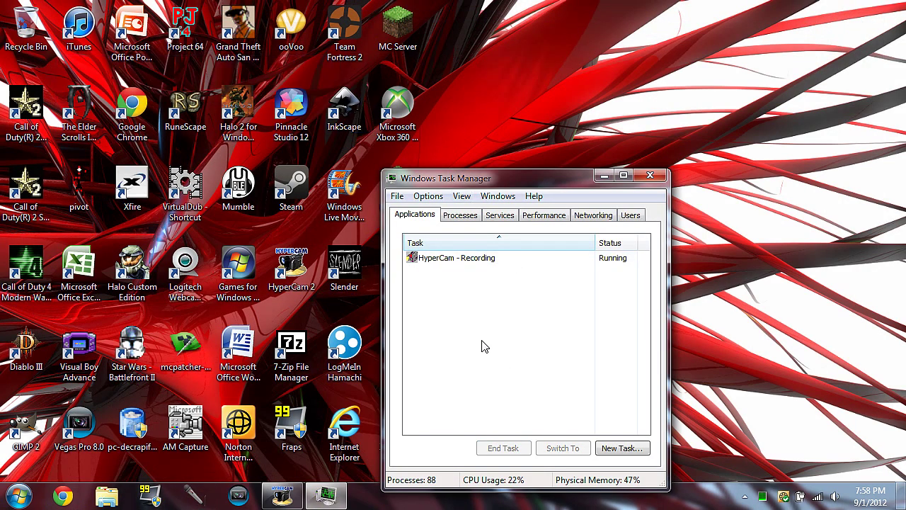
Step: Review the running processes, view SynTPHelper.exe's Set Priority options, then close Task Manager
left_click(461, 214)
left_click_drag(645, 269, 659, 366)
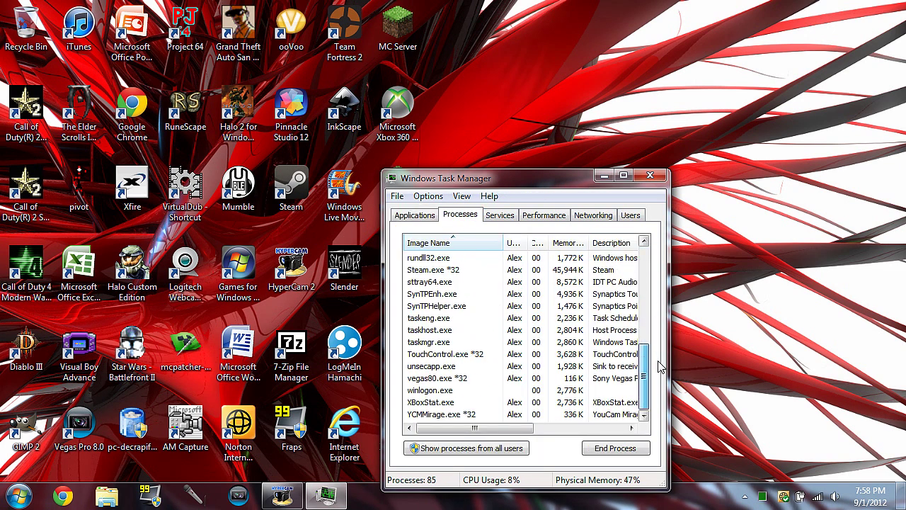
right_click(483, 306)
mouse_move(538, 243)
left_click(658, 245)
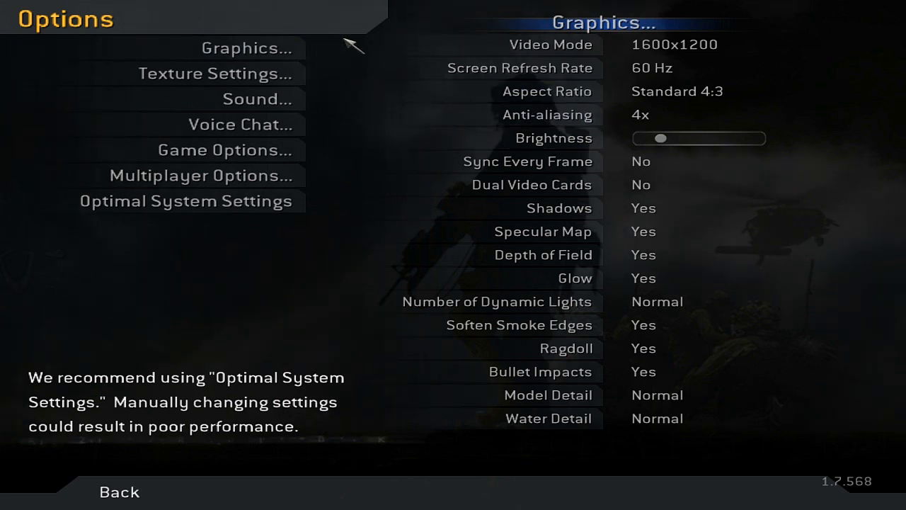
Step: Set CoD4 to 640x480, anti-aliasing and all effects off, Low water detail, then return to menu
left_click(535, 44)
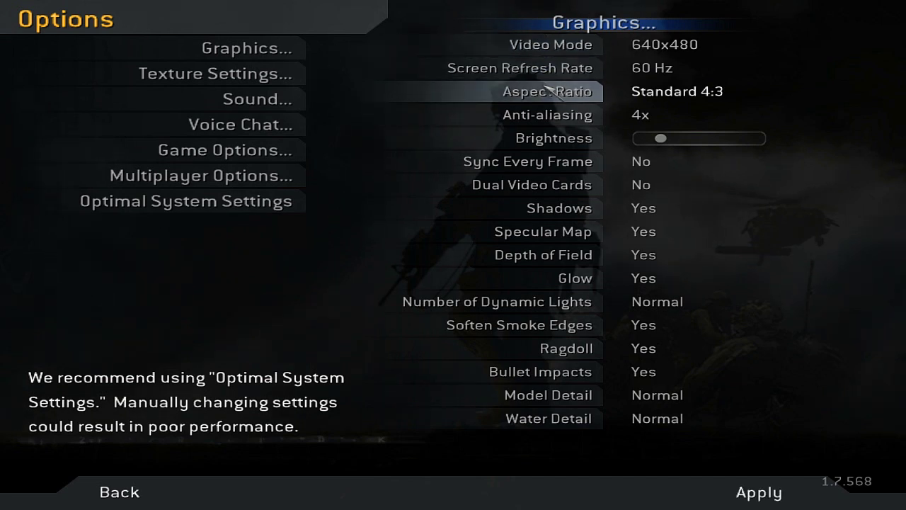
left_click(564, 116)
left_click(573, 209)
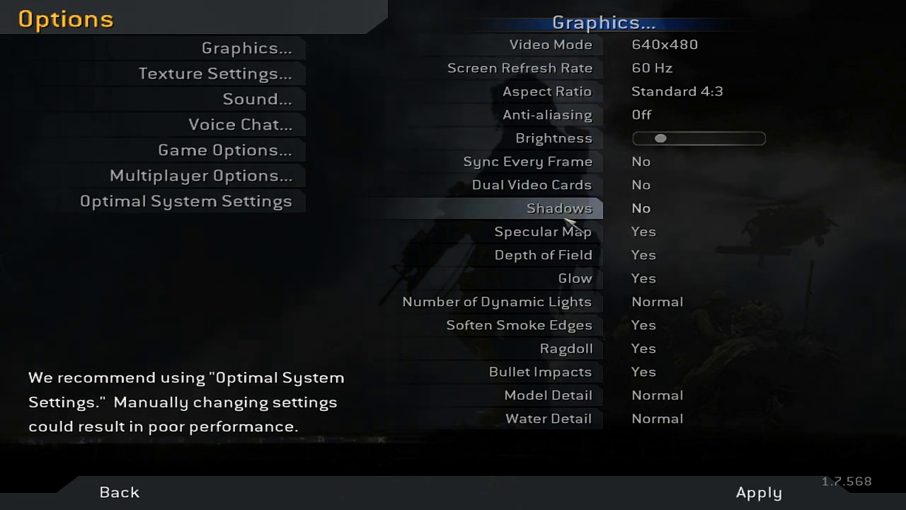
left_click(571, 232)
left_click(577, 253)
left_click(585, 277)
left_click(589, 301)
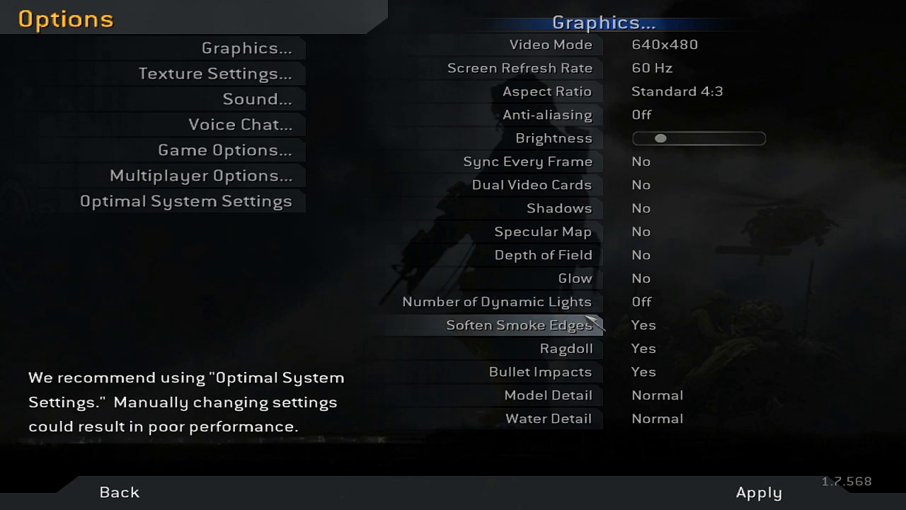
left_click(592, 325)
left_click(593, 344)
left_click(596, 369)
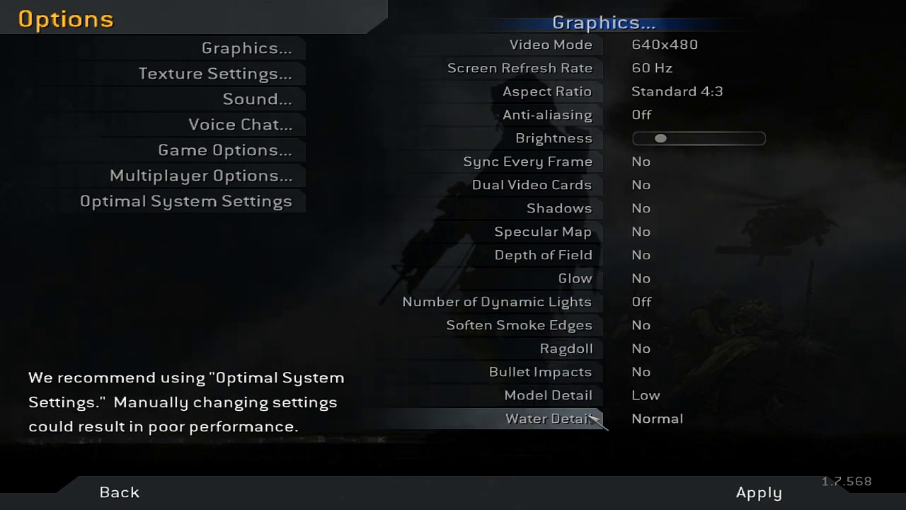
left_click(598, 419)
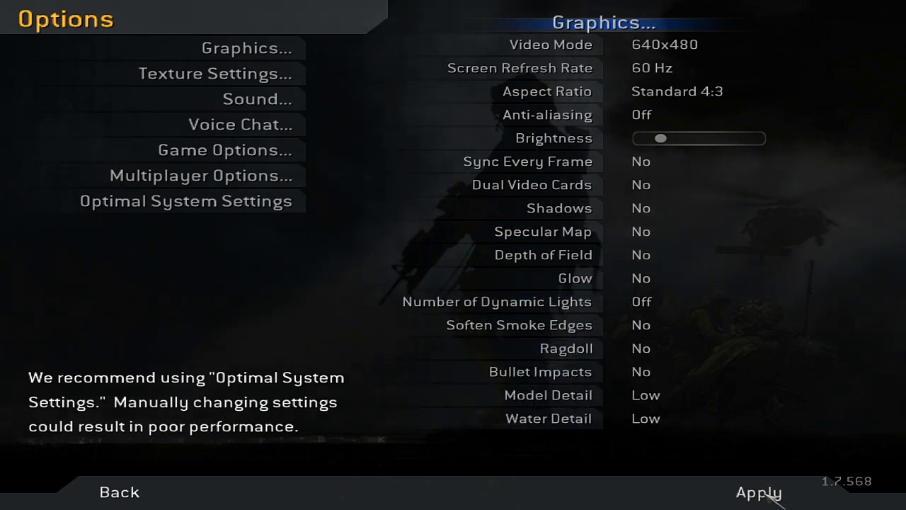
left_click(136, 493)
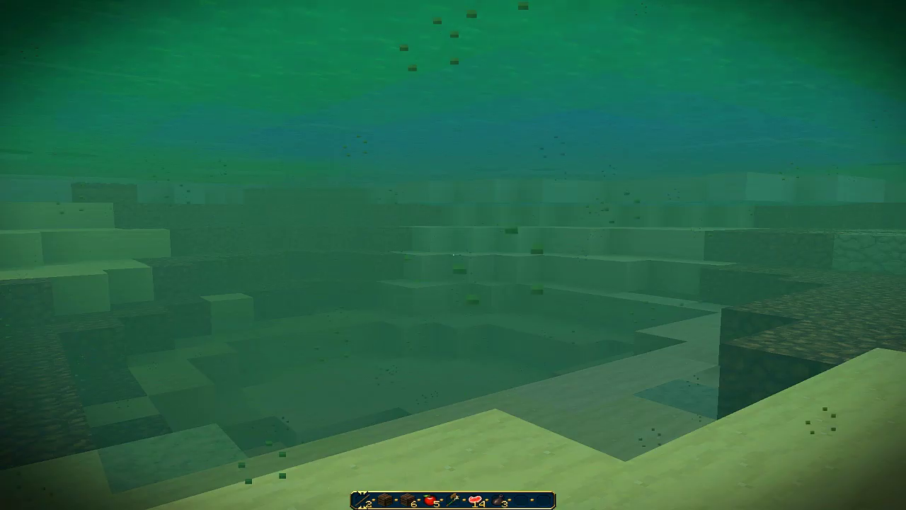
Step: In Minecraft's video settings, choose Fast graphics, Smooth Lighting off and Tiny render distance
key("Escape")
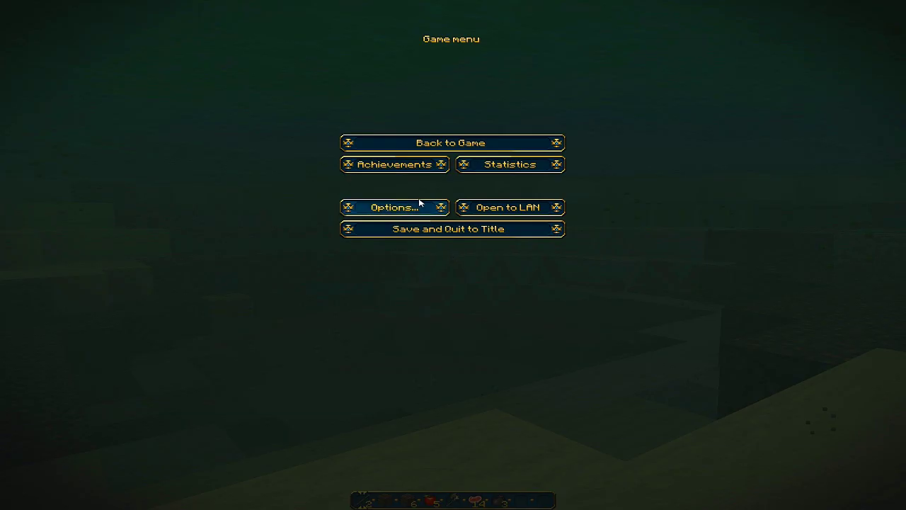
left_click(419, 205)
left_click(410, 174)
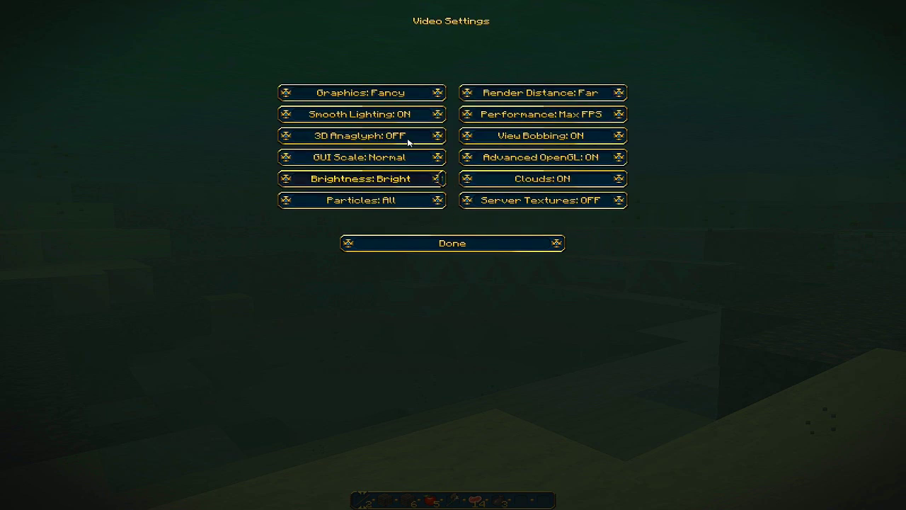
left_click(411, 97)
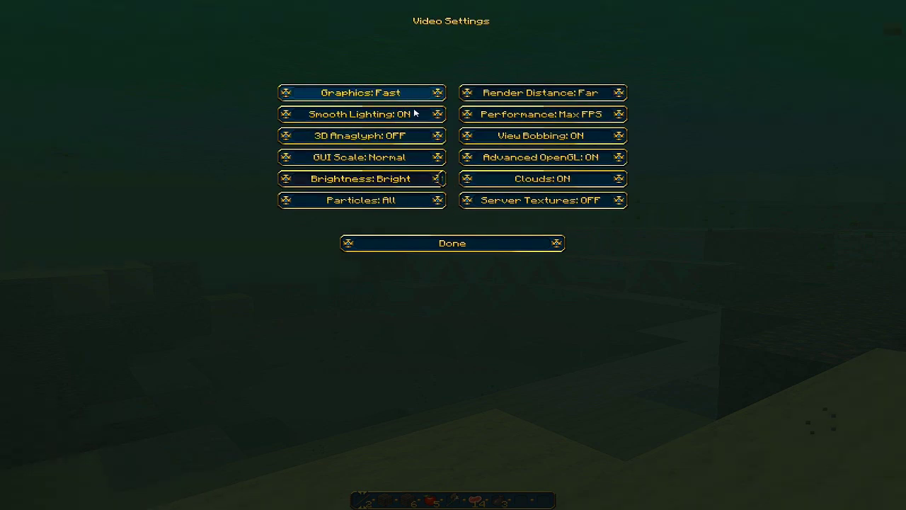
left_click(414, 116)
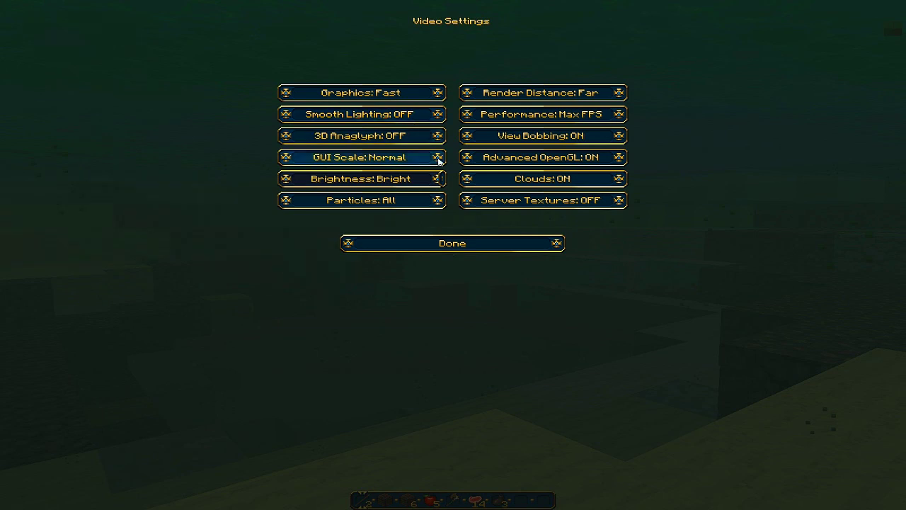
left_click(536, 97)
left_click(536, 97)
left_click(536, 97)
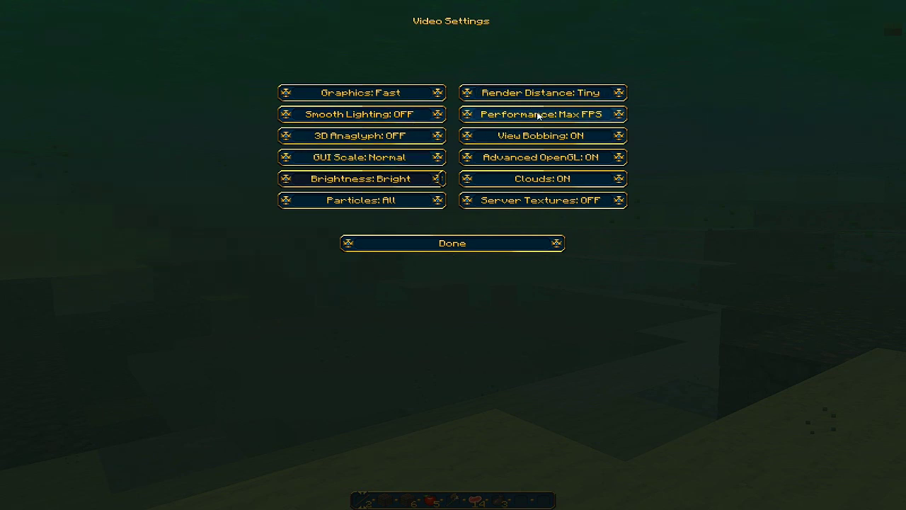
Step: Keep performance at Max FPS, turn off view bobbing, Advanced OpenGL and clouds, then resume play
left_click(537, 115)
left_click(537, 115)
left_click(538, 114)
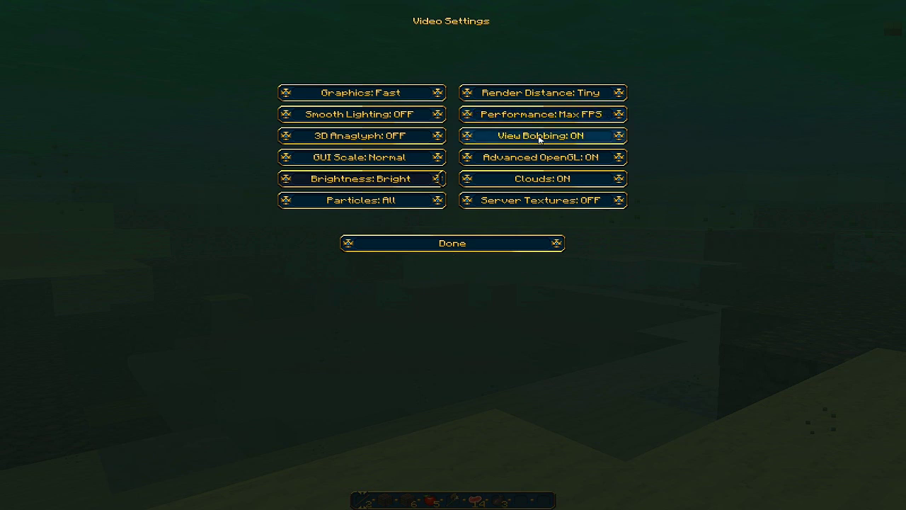
left_click(539, 138)
left_click(540, 158)
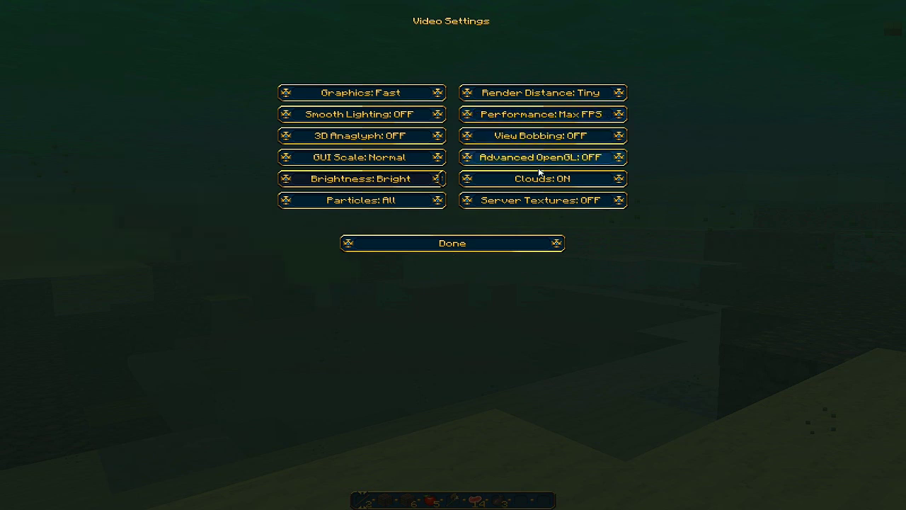
left_click(538, 178)
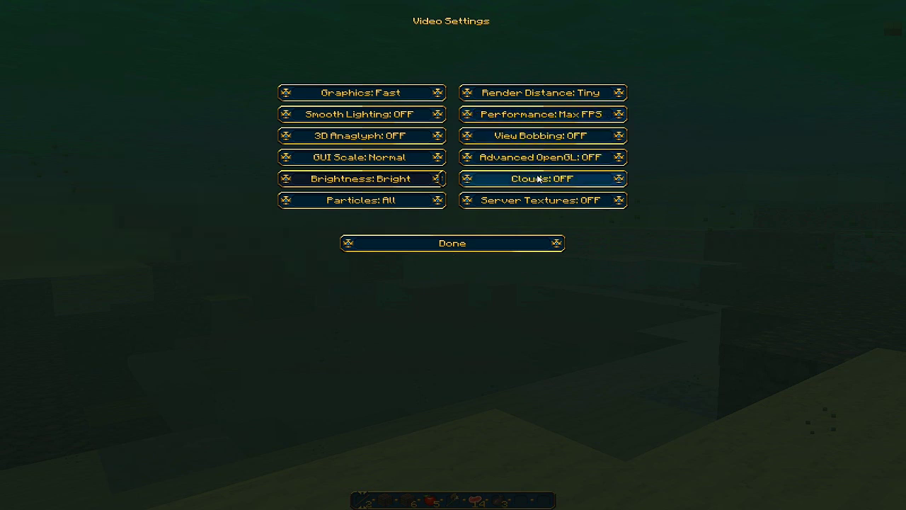
left_click(480, 244)
left_click(479, 245)
left_click(483, 152)
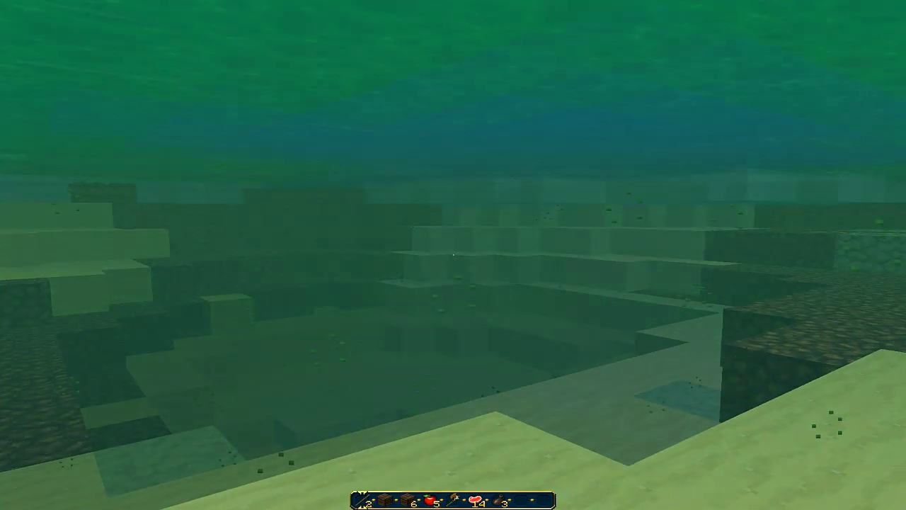
key("space")
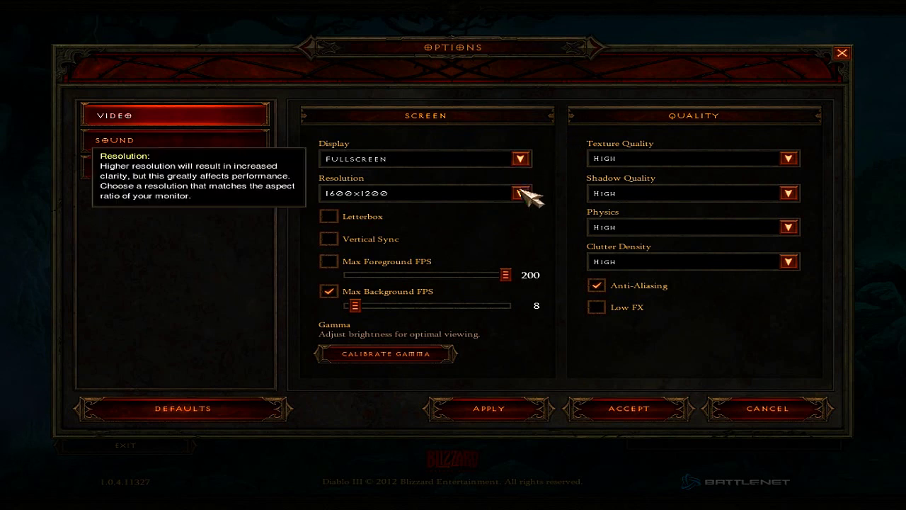
Step: Set Diablo III to 800x600 resolution, Low texture quality and shadows Off
left_click(523, 192)
left_click(447, 217)
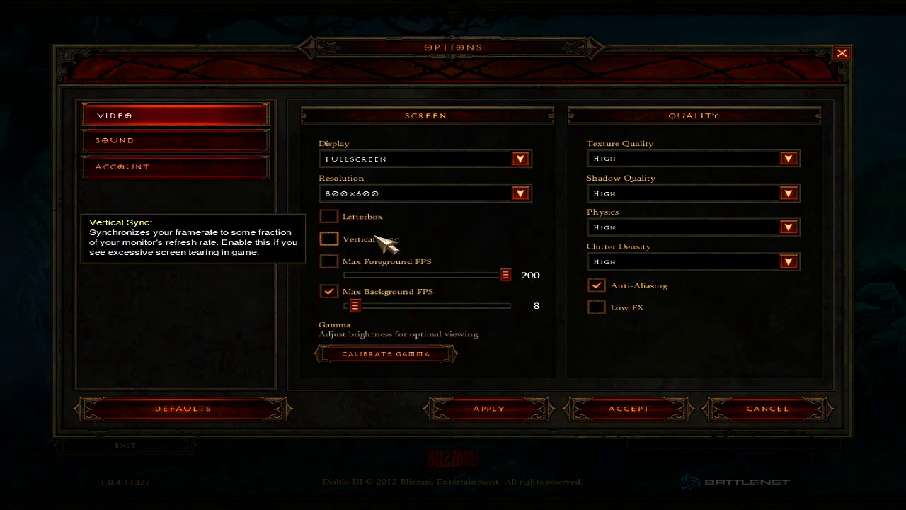
left_click(786, 158)
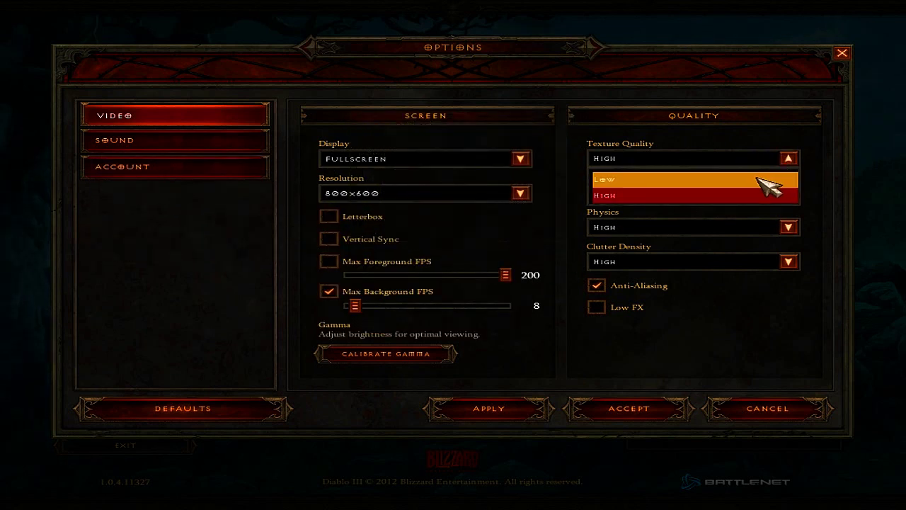
left_click(773, 180)
left_click(786, 193)
left_click(745, 213)
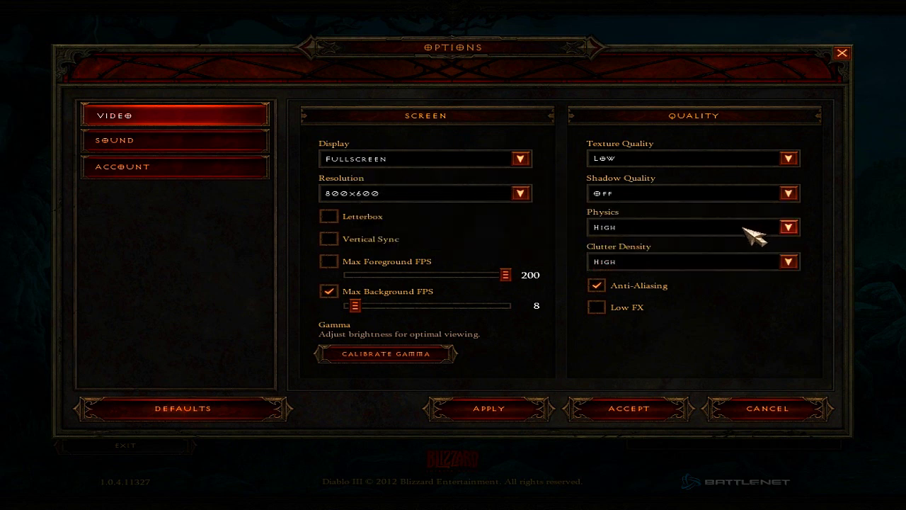
Step: Set physics Low and clutter density Off, disable anti-aliasing, and enable Low FX
left_click(744, 227)
left_click(731, 245)
left_click(737, 267)
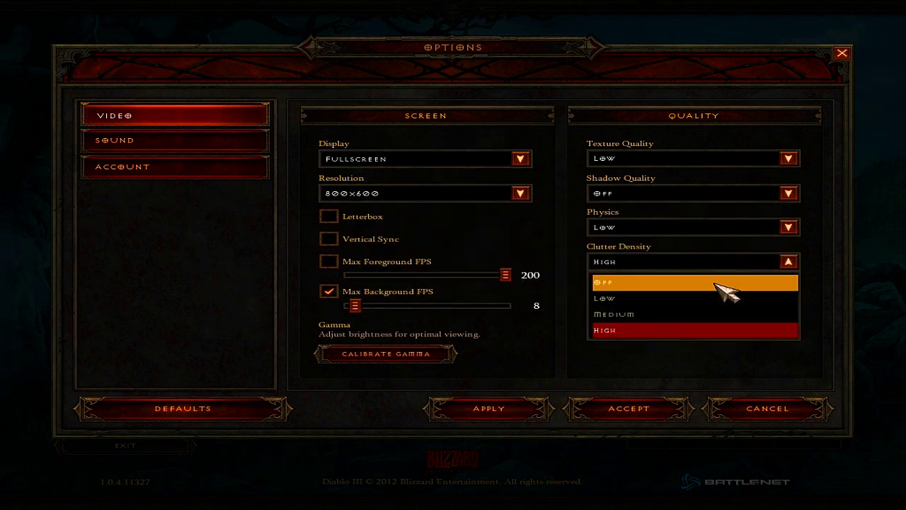
left_click(722, 282)
left_click(597, 286)
left_click(599, 307)
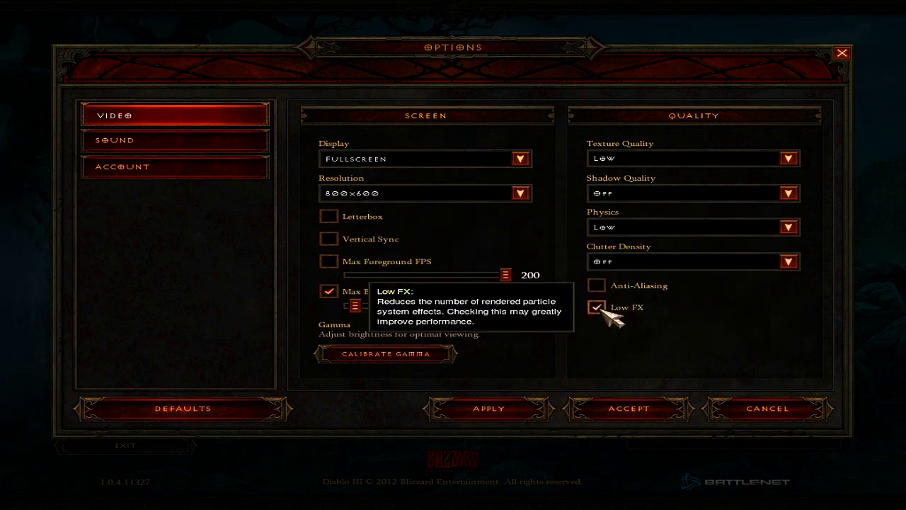